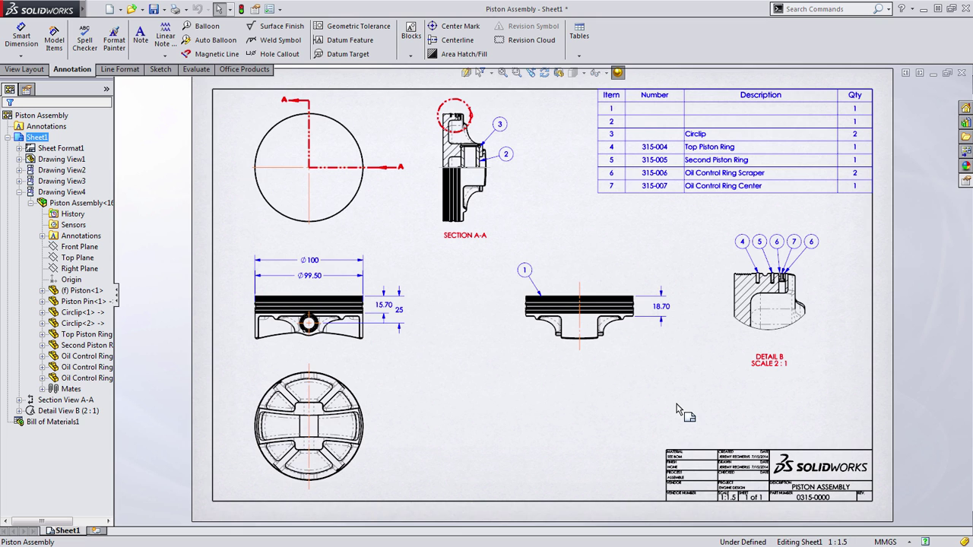
# Step: Zoom into the Piston Assembly title block to see which fields are still blank
pyautogui.moveTo(644, 431); pyautogui.dragTo(962, 525)
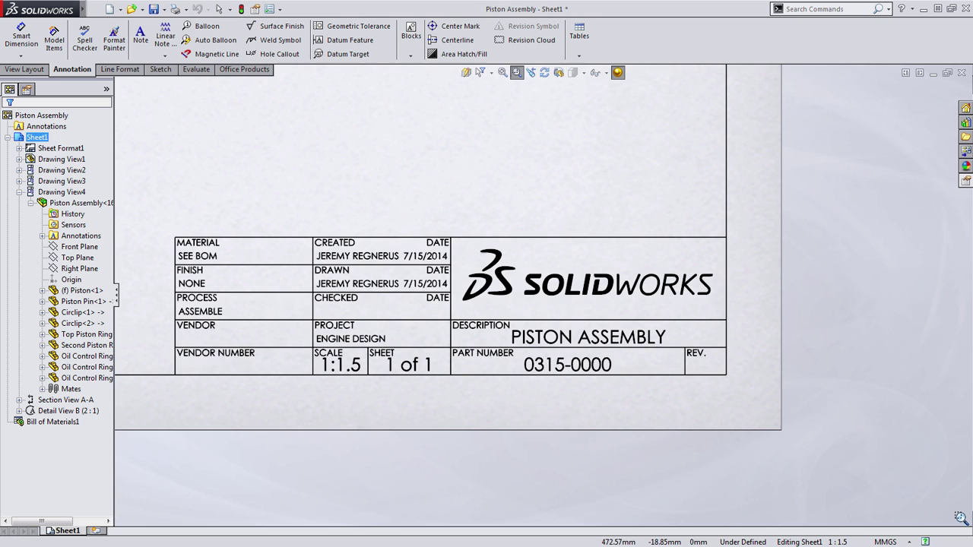
pyautogui.press('Escape')
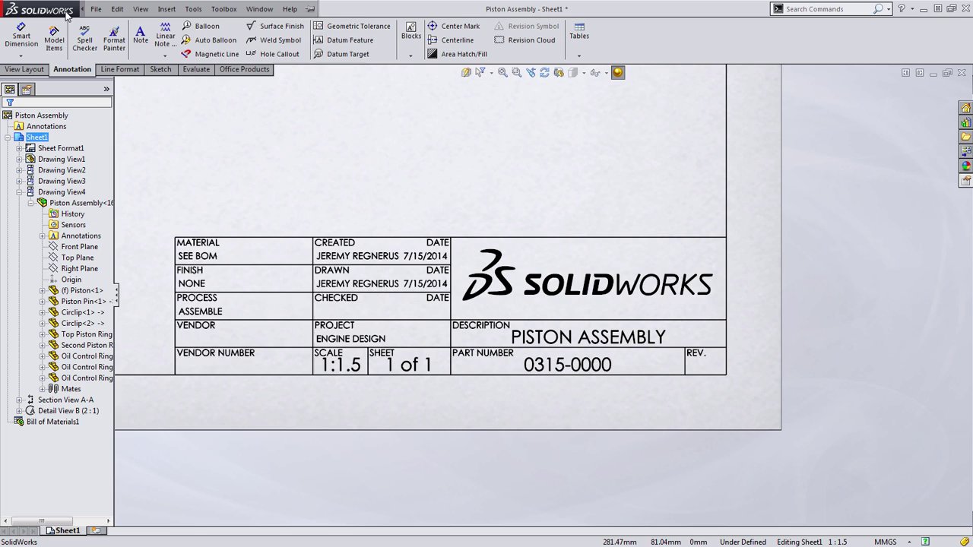
# Step: Add a custom Text property 'Revision' with value A in File Properties
pyautogui.click(96, 9)
pyautogui.click(120, 226)
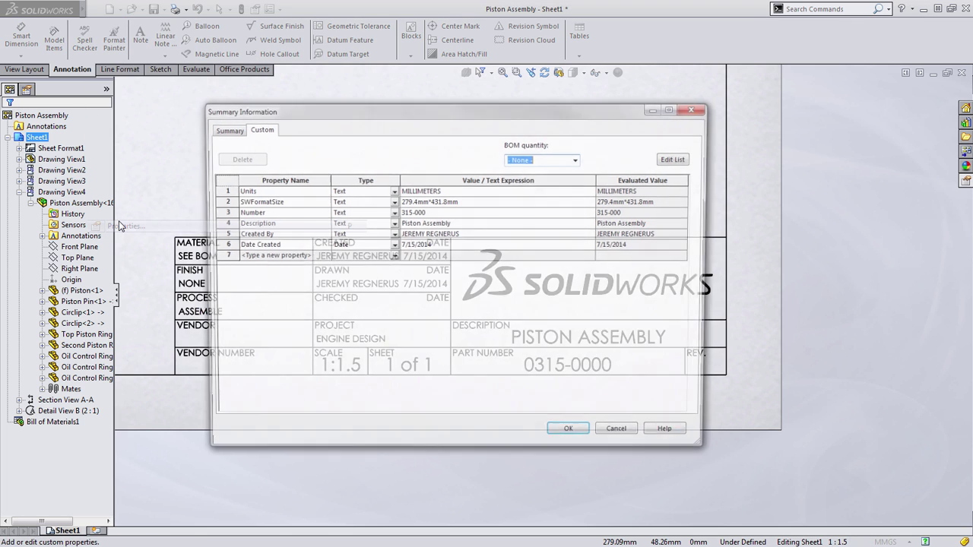
pyautogui.click(274, 257)
pyautogui.write('Revision')
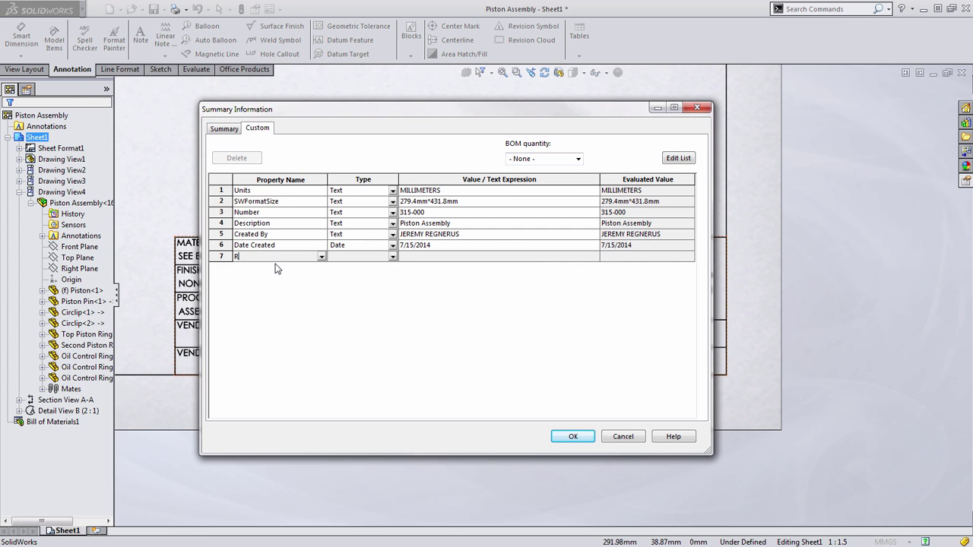
pyautogui.press('Tab')
pyautogui.press('Tab')
pyautogui.write('A')
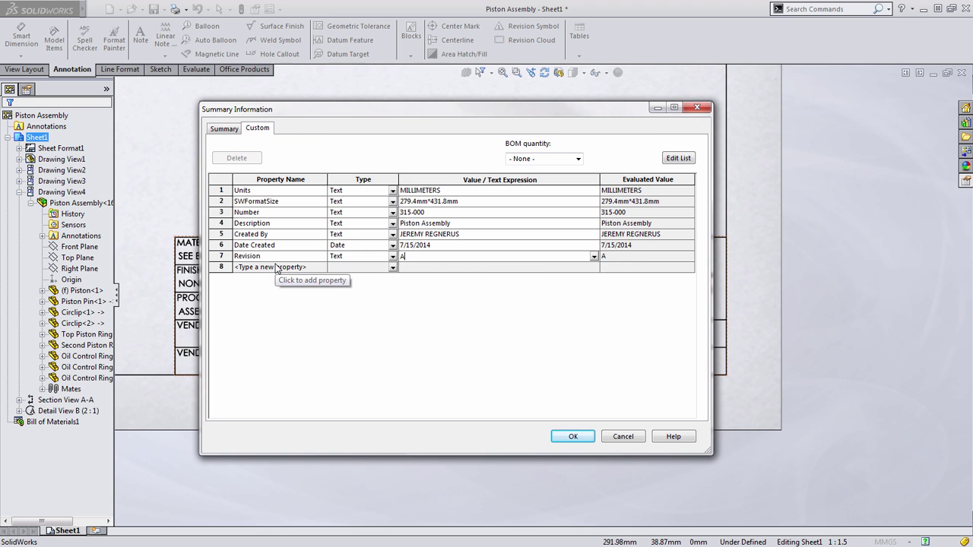
pyautogui.click(577, 439)
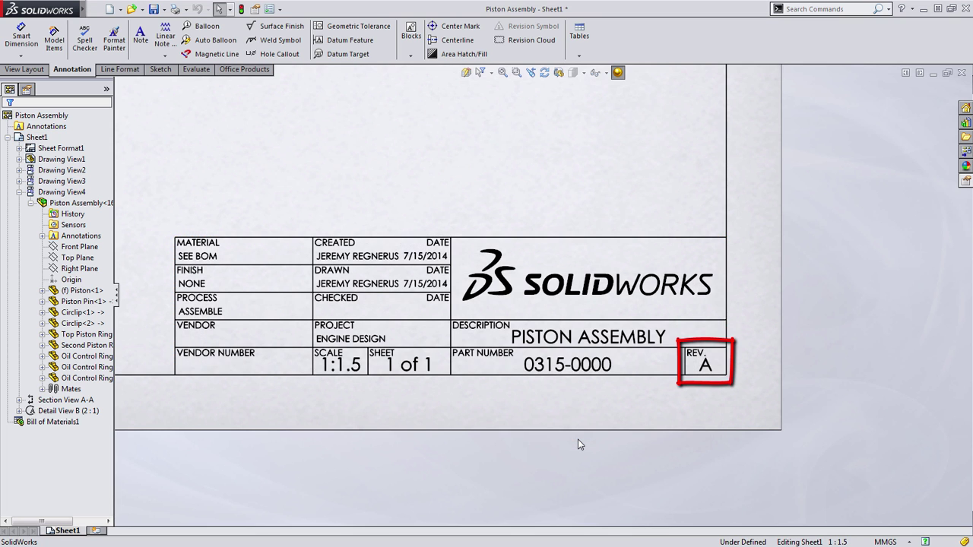
# Step: Set Checked By to the checker's name and Date Checked to 7/15/2014, then apply
pyautogui.click(966, 182)
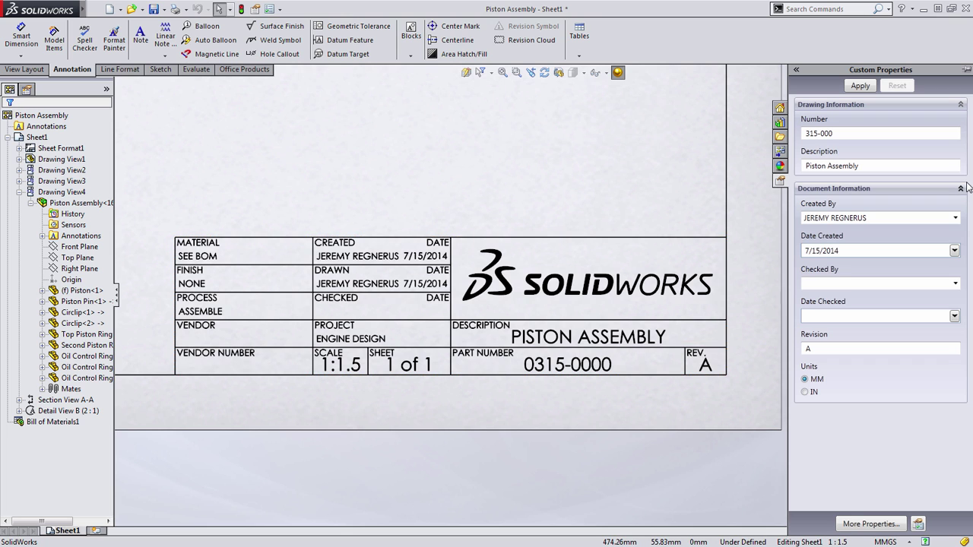
pyautogui.click(955, 284)
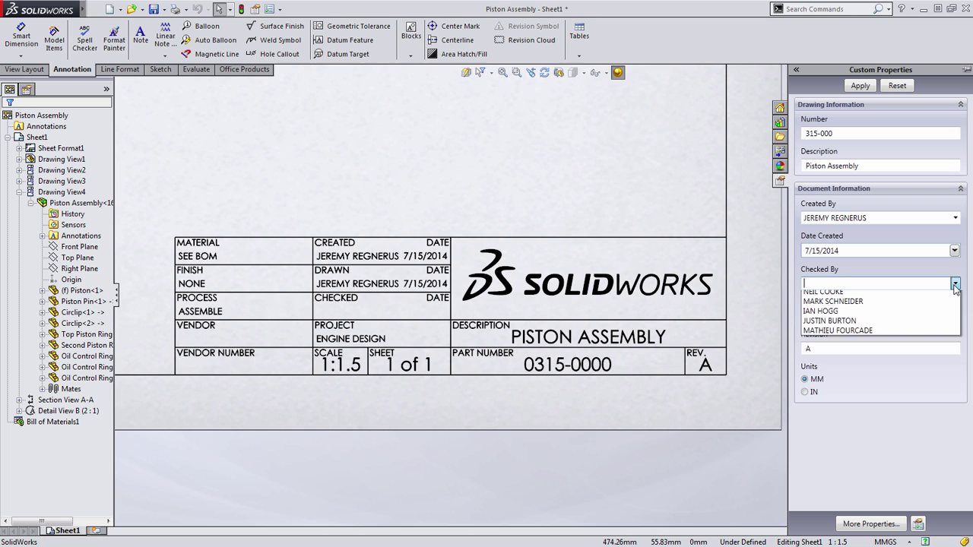
pyautogui.click(946, 306)
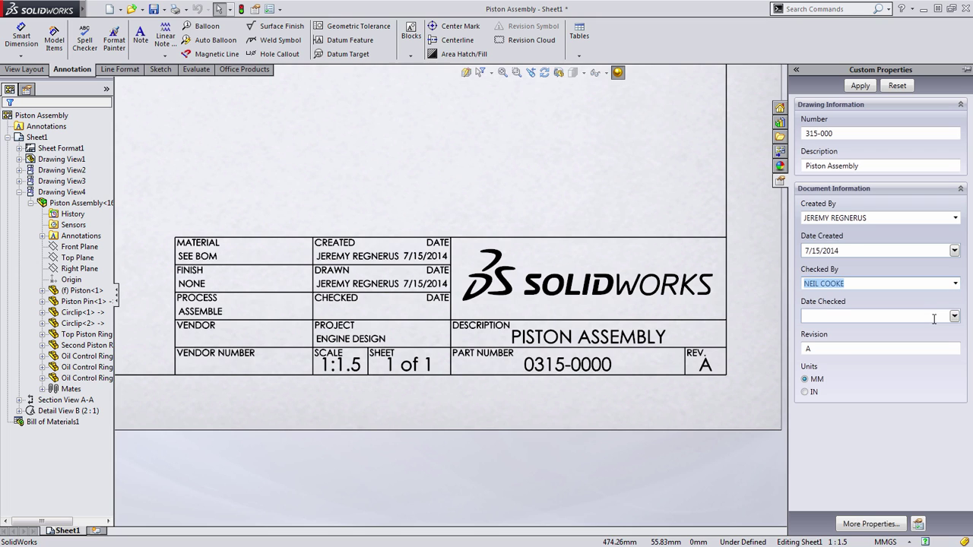
pyautogui.click(955, 316)
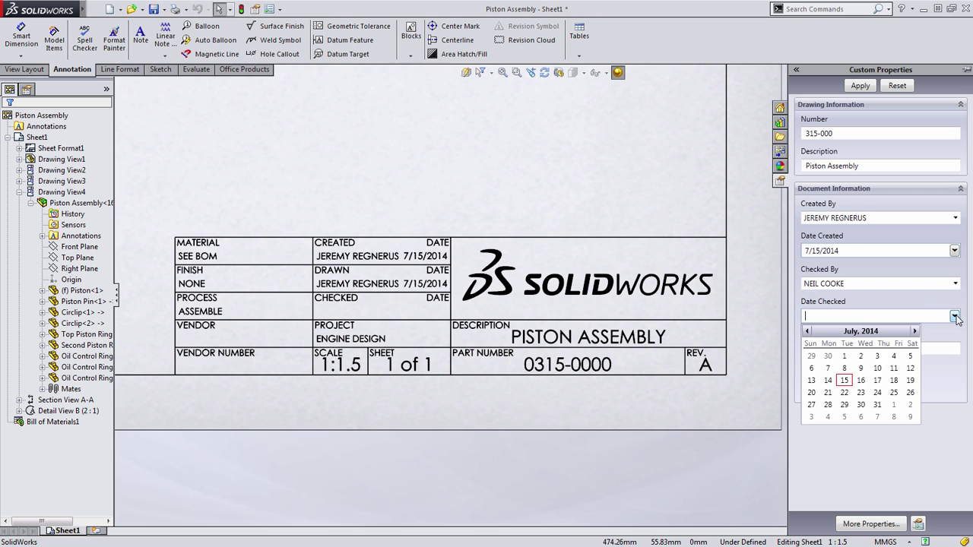
pyautogui.click(848, 386)
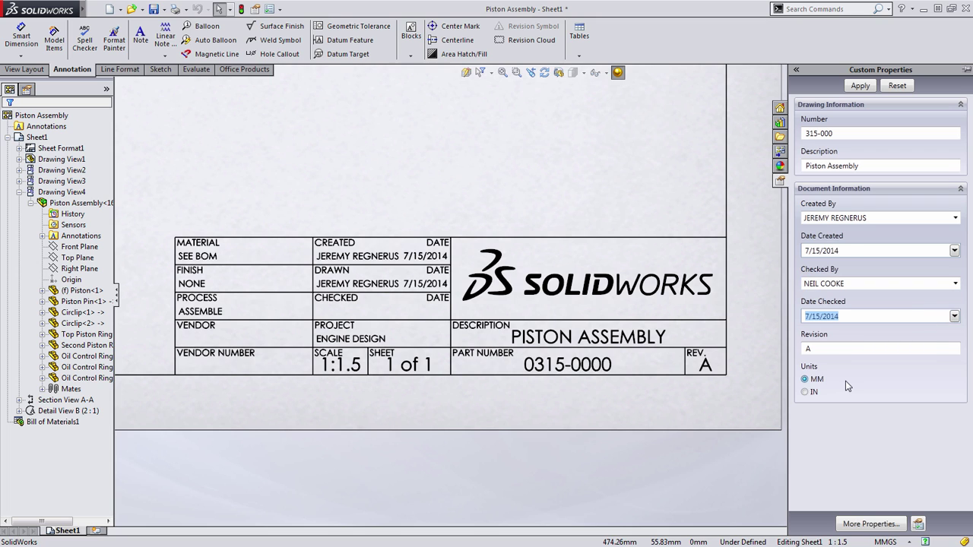
pyautogui.click(859, 86)
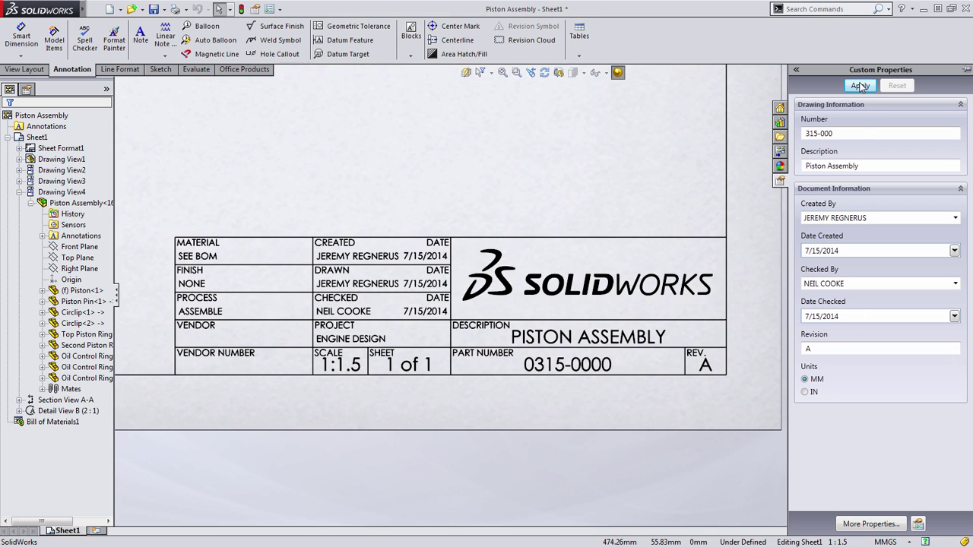
pyautogui.click(755, 247)
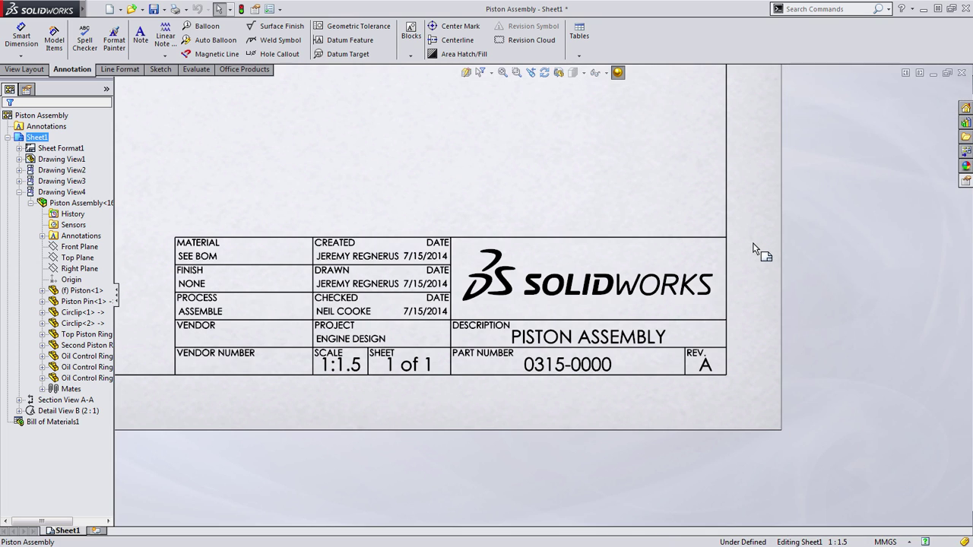
# Step: Fit the sheet and zoom into the BOM to inspect its empty part number and description cells
pyautogui.press('f')
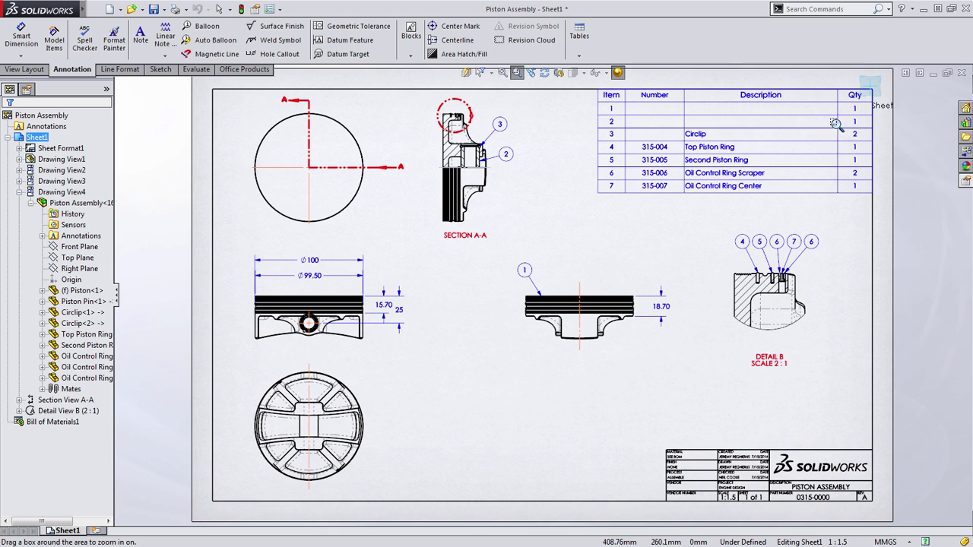
pyautogui.moveTo(581, 205); pyautogui.dragTo(873, 79)
pyautogui.click(550, 254)
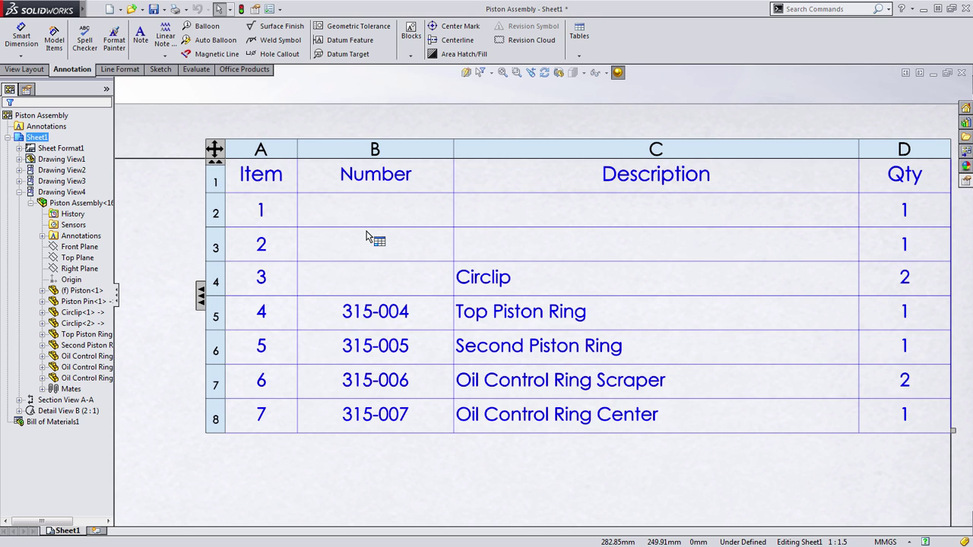
pyautogui.press('f')
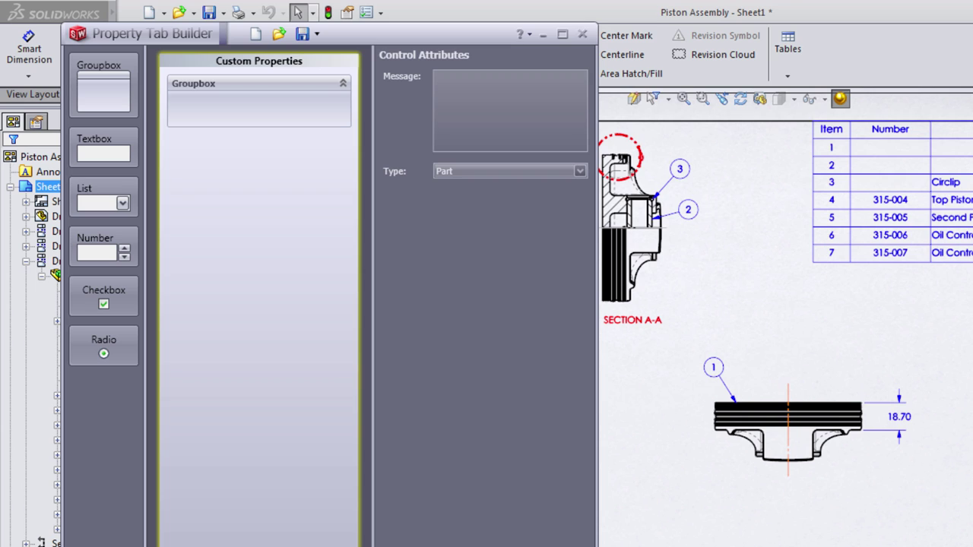
# Step: Set the Groupbox's Caption attribute to 'Part Information'
pyautogui.click(237, 91)
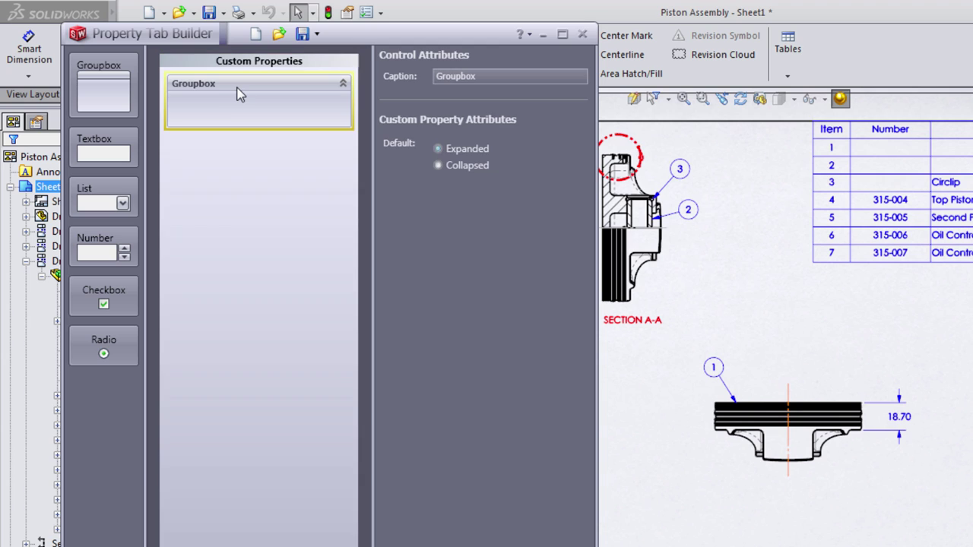
pyautogui.doubleClick(456, 76)
pyautogui.write('Part Info')
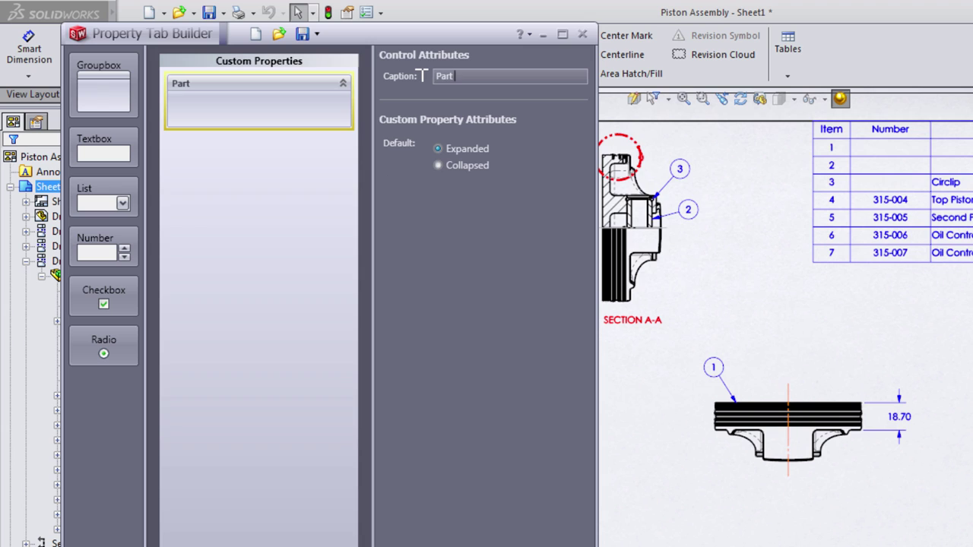
pyautogui.write('rmation')
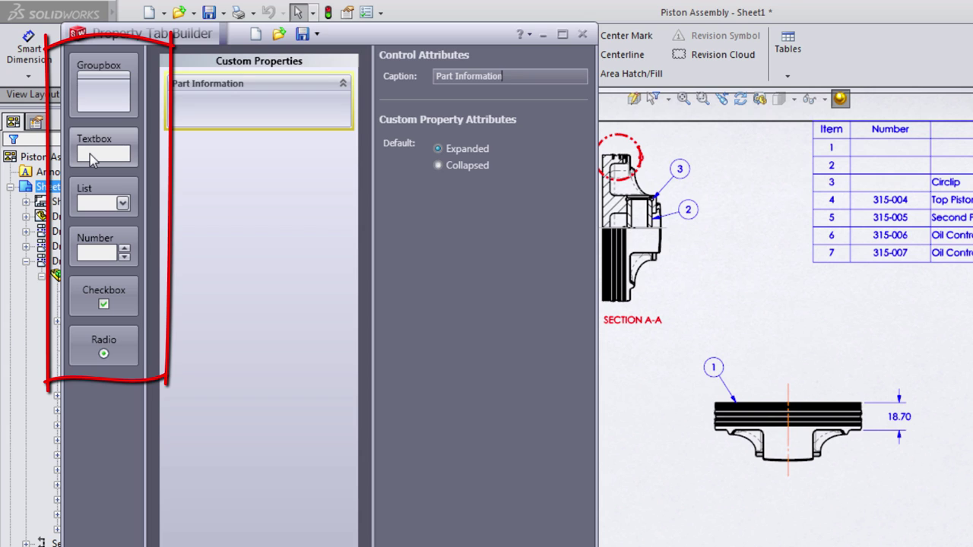
# Step: Add a textbox captioned 'Part Number', named Number, type Text, with the configurations display option
pyautogui.moveTo(90, 158)
pyautogui.mouseDown()
pyautogui.moveTo(184, 137)
pyautogui.moveTo(225, 111)
pyautogui.moveTo(233, 118)
pyautogui.mouseUp()
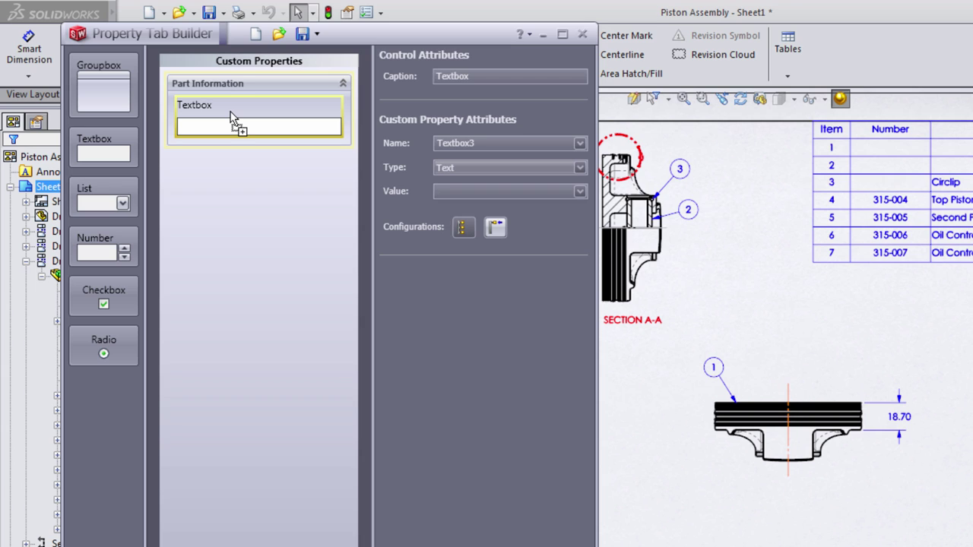
pyautogui.click(484, 76)
pyautogui.doubleClick(484, 76)
pyautogui.write('Part Number')
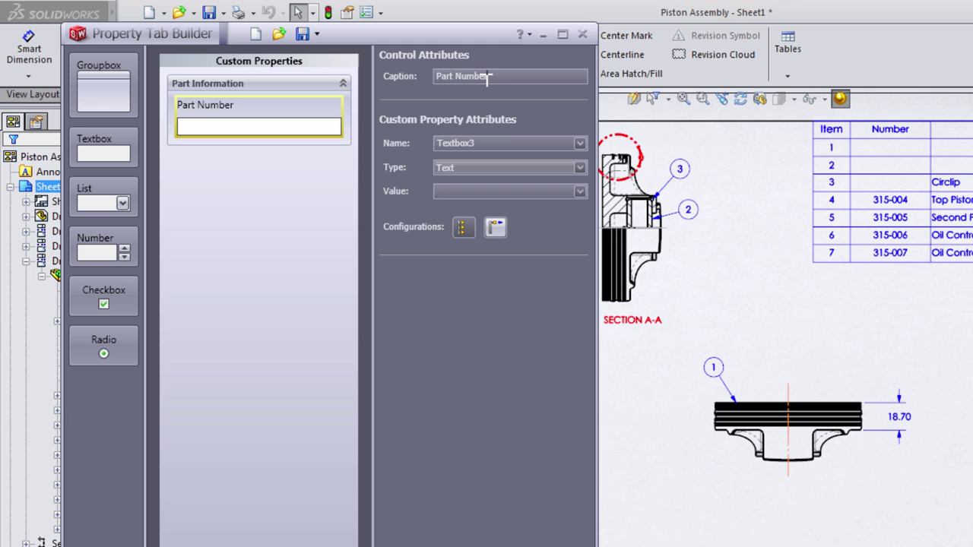
pyautogui.doubleClick(485, 143)
pyautogui.write('Number')
pyautogui.click(521, 167)
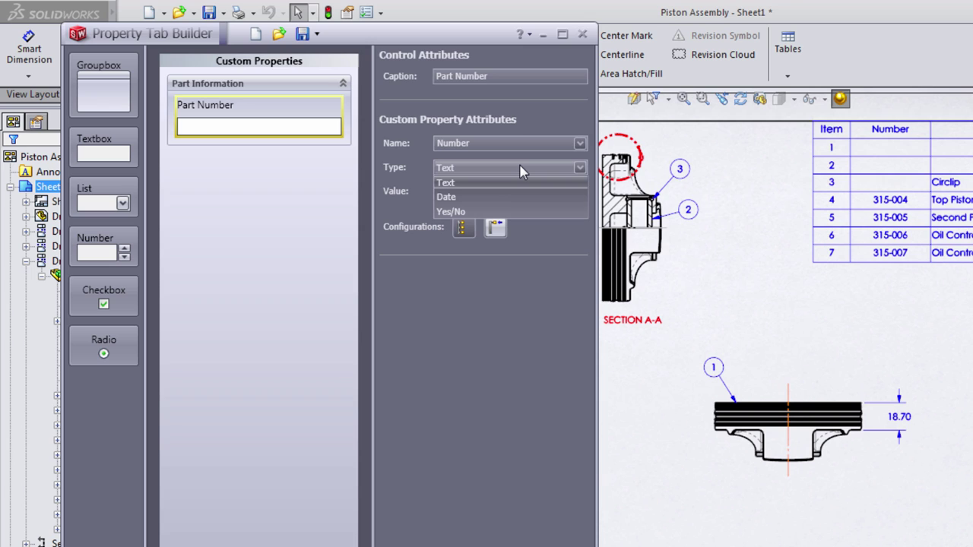
pyautogui.click(521, 169)
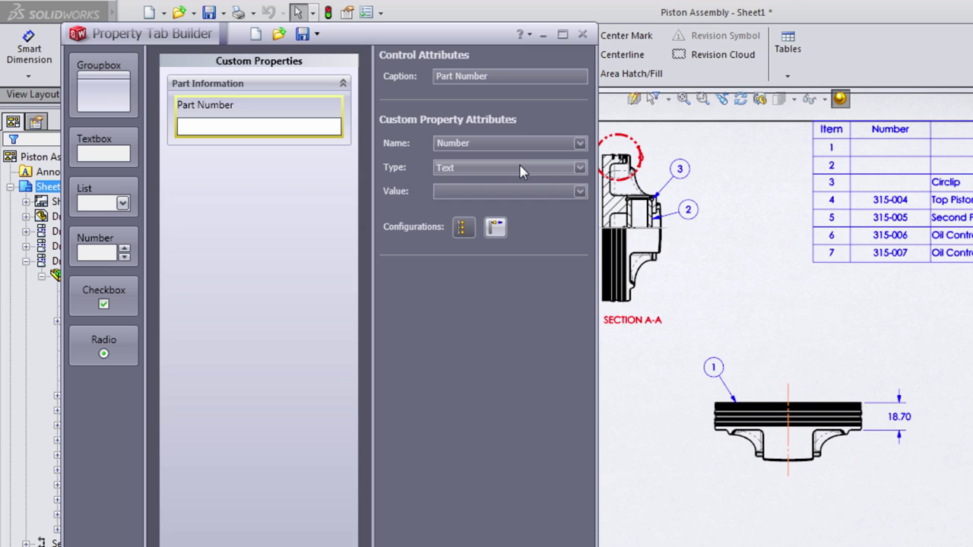
pyautogui.click(580, 191)
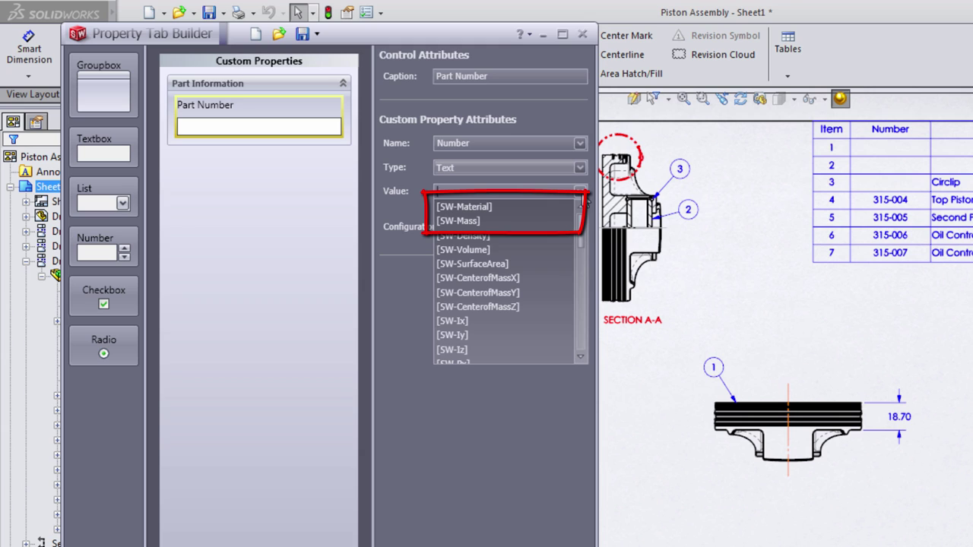
pyautogui.click(582, 193)
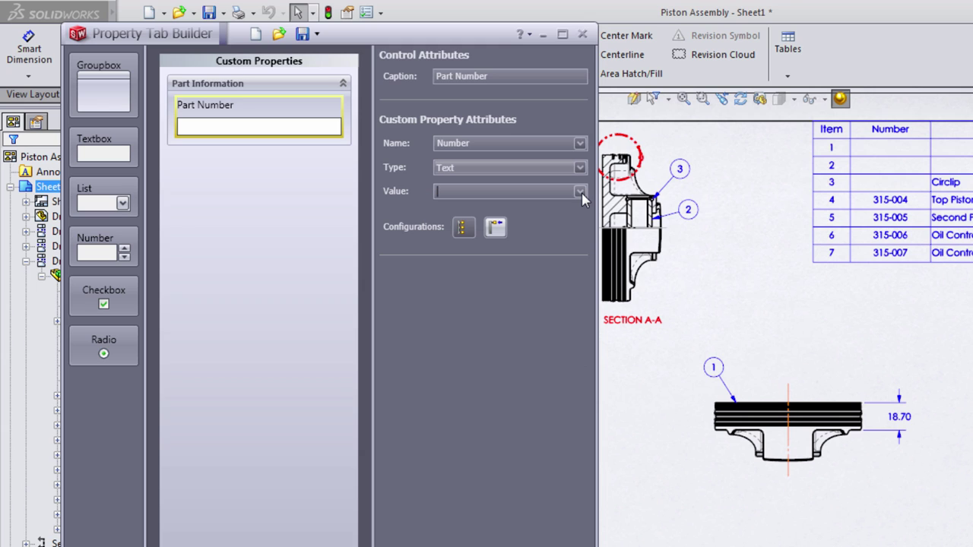
pyautogui.click(461, 234)
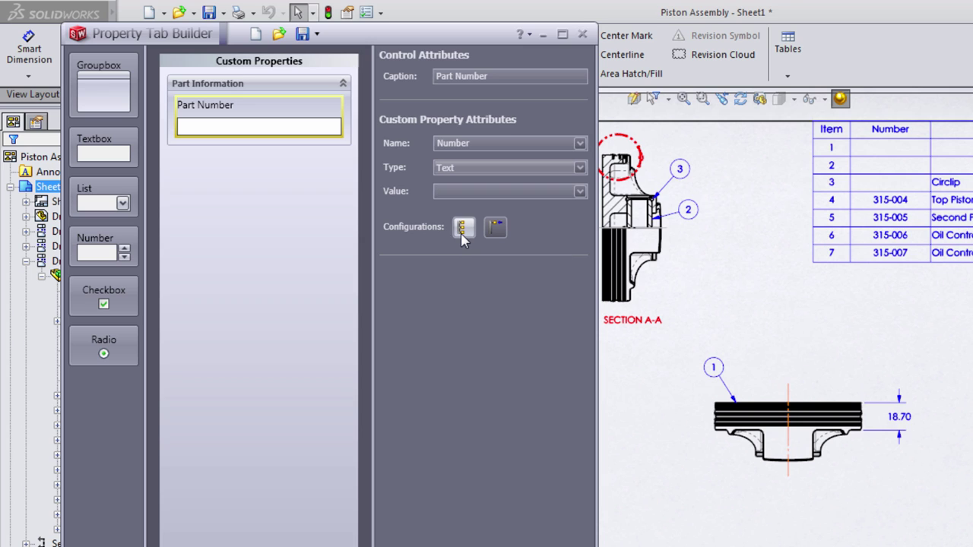
# Step: Add a second textbox captioned and named 'Description', using the first configurations option
pyautogui.moveTo(96, 150); pyautogui.dragTo(223, 175)
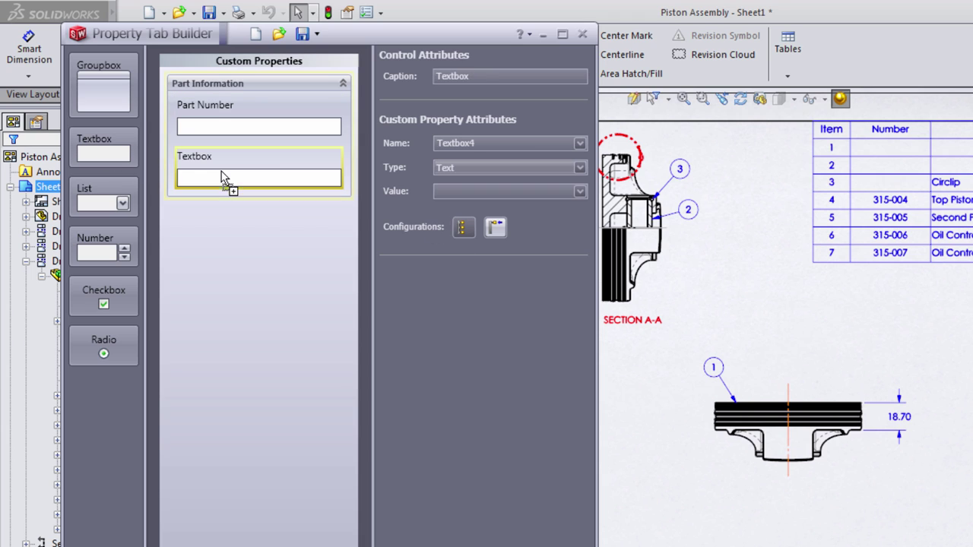
pyautogui.moveTo(485, 76); pyautogui.dragTo(417, 78)
pyautogui.write('Description')
pyautogui.doubleClick(500, 142)
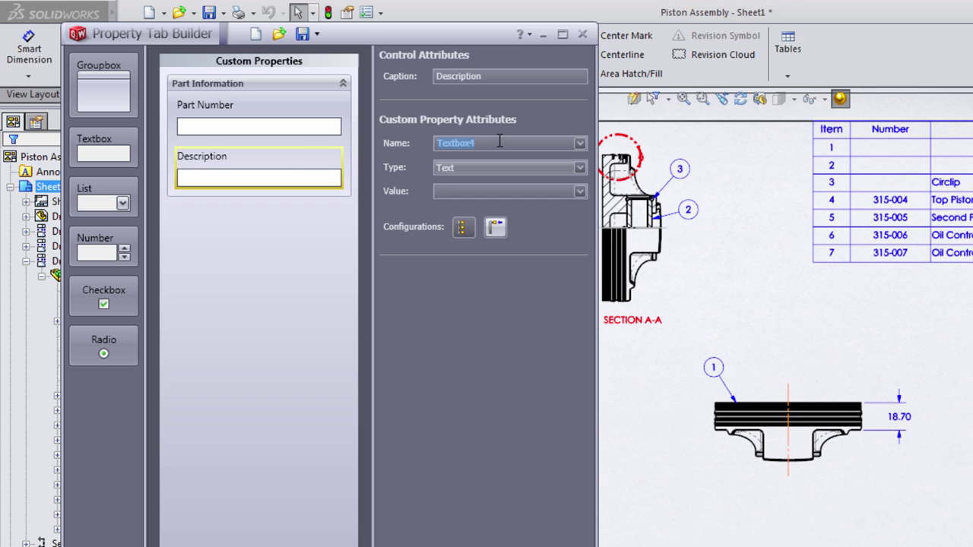
pyautogui.write('Description')
pyautogui.click(462, 227)
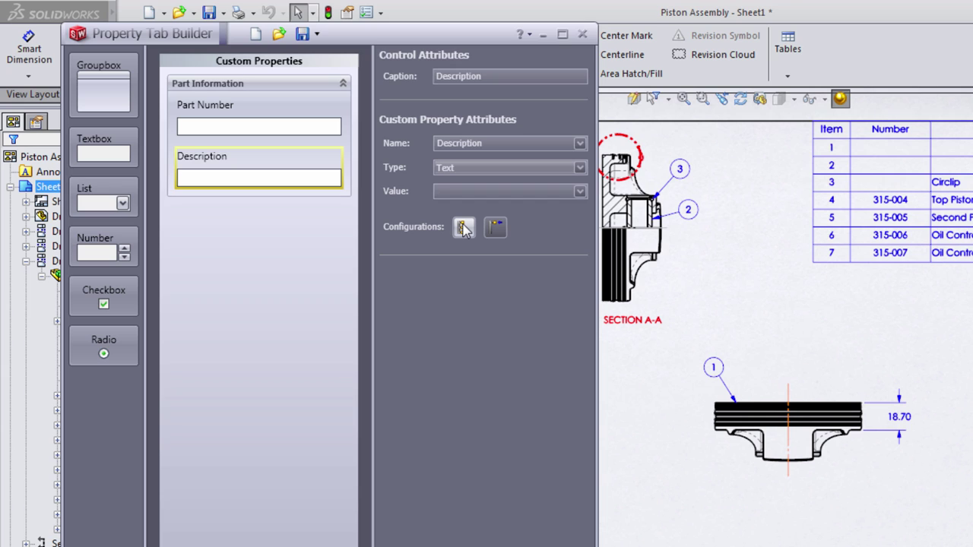
# Step: Add a second group box captioned 'Document Management' below Part Information
pyautogui.moveTo(116, 93); pyautogui.dragTo(243, 229)
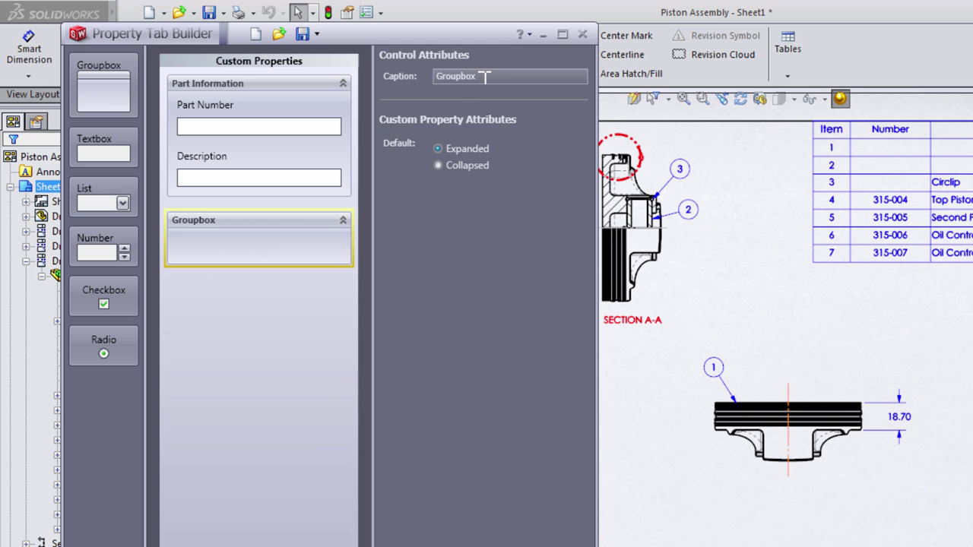
pyautogui.moveTo(482, 76); pyautogui.dragTo(397, 73)
pyautogui.press('BackSpace')
pyautogui.write('Document Management')
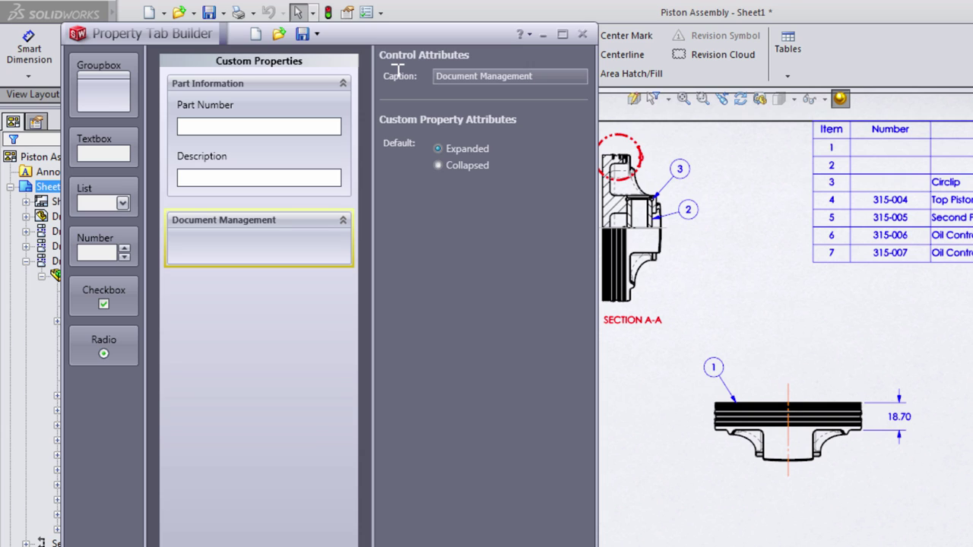
# Step: Add a list control captioned and named 'Created By' with typed-in list values
pyautogui.moveTo(104, 197); pyautogui.dragTo(236, 240)
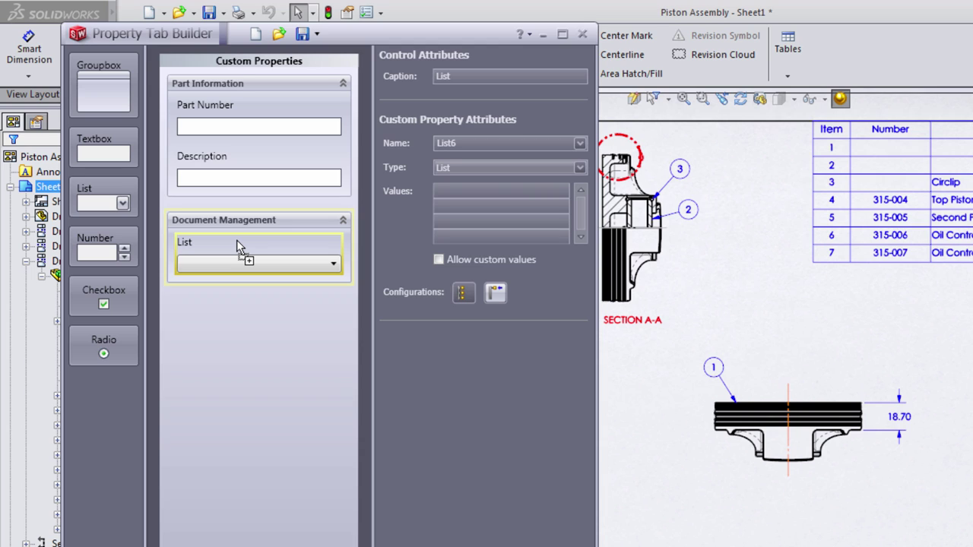
pyautogui.write('Created By')
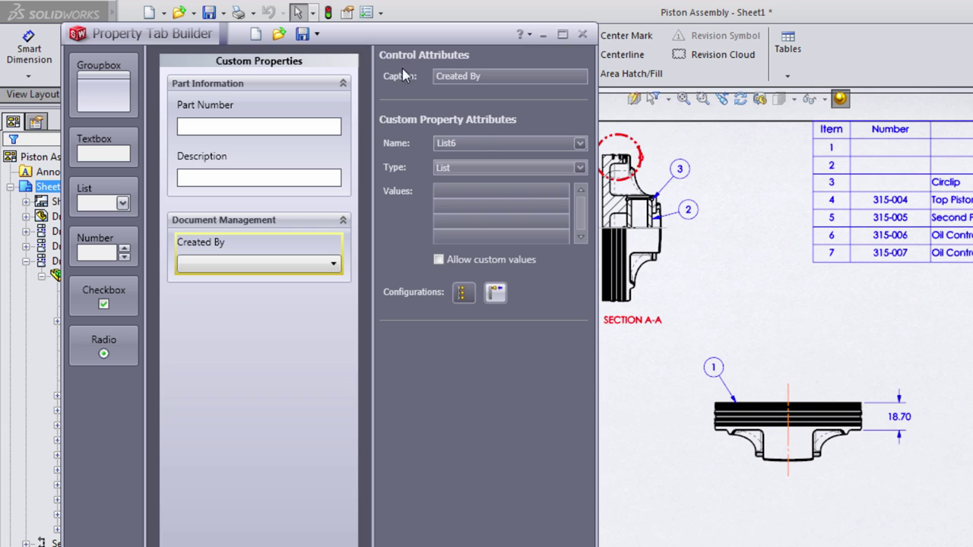
pyautogui.doubleClick(485, 144)
pyautogui.write('Created By')
pyautogui.click(580, 168)
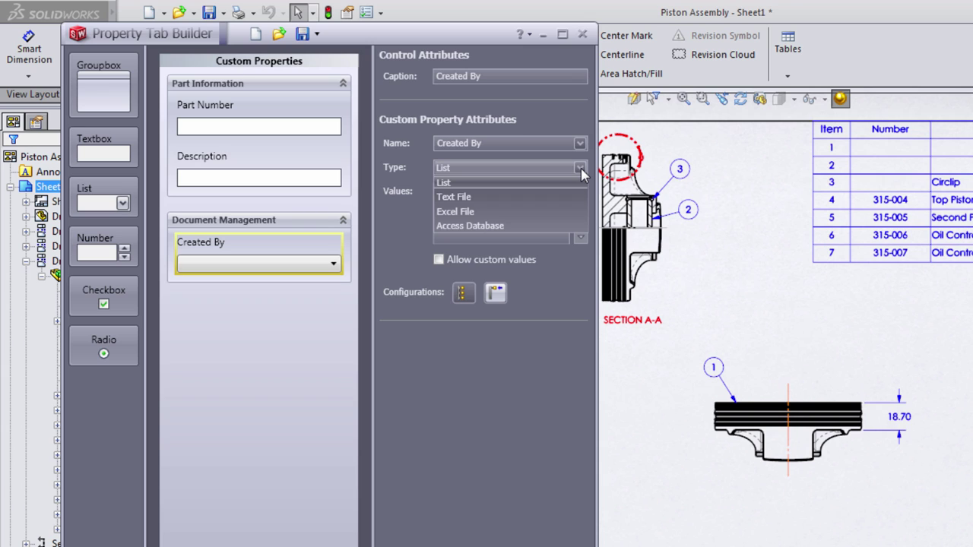
pyautogui.click(582, 173)
# Step: Enter four people's names as the list values and allow custom values
pyautogui.click(523, 190)
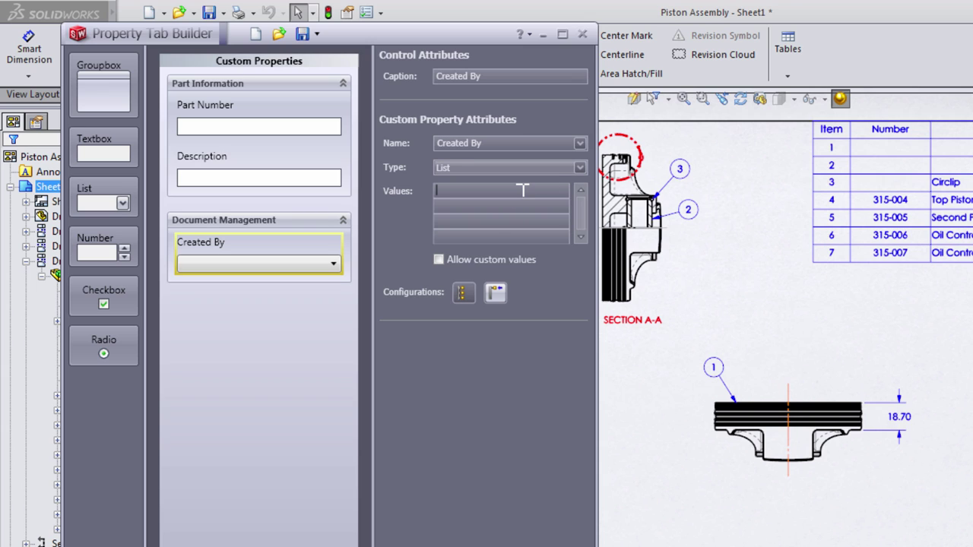
pyautogui.write('Jeremy')
pyautogui.press('Return')
pyautogui.write('Neil')
pyautogui.press('Return')
pyautogui.write('Mark')
pyautogui.press('Return')
pyautogui.write('Justing')
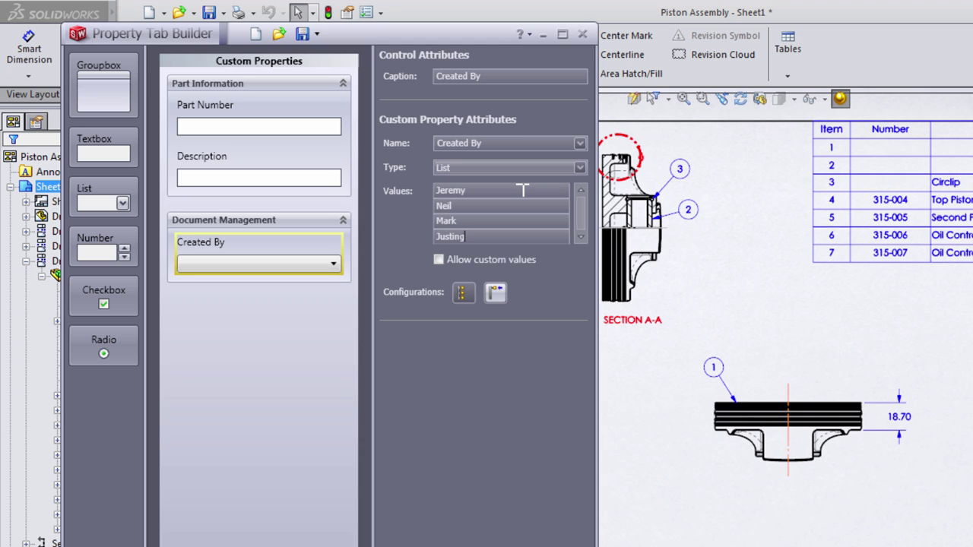
pyautogui.press('BackSpace')
pyautogui.click(438, 260)
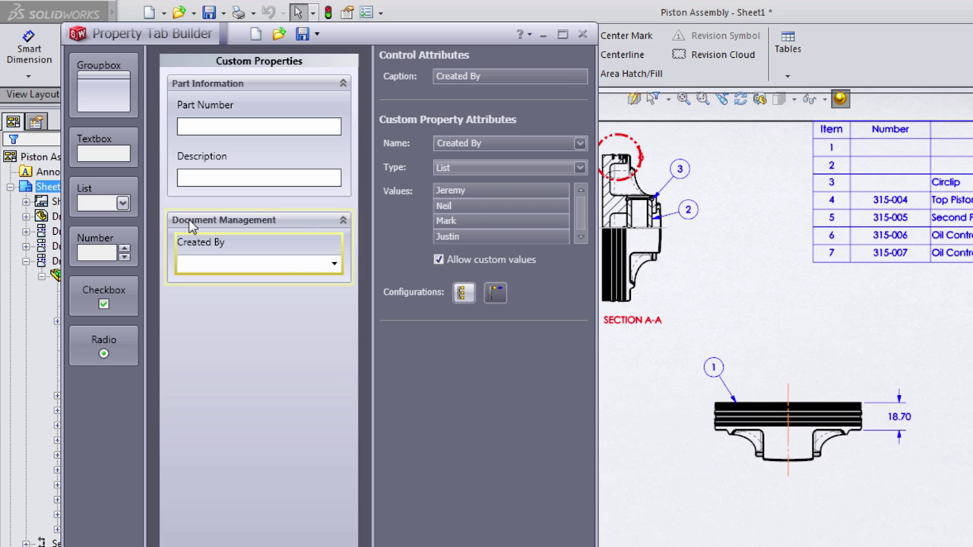
# Step: Add a Date-type textbox named and captioned 'Created Date' to Document Management
pyautogui.moveTo(100, 149); pyautogui.dragTo(224, 317)
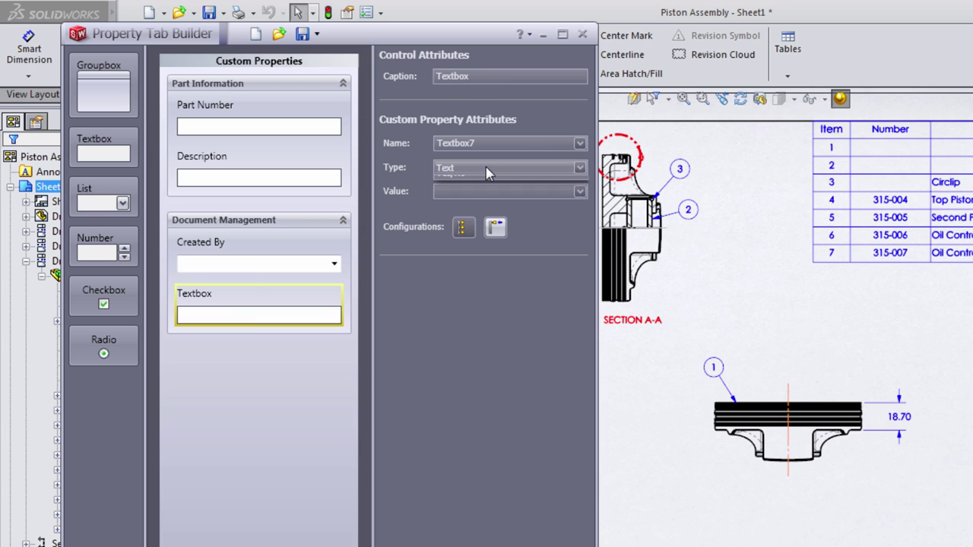
pyautogui.click(463, 196)
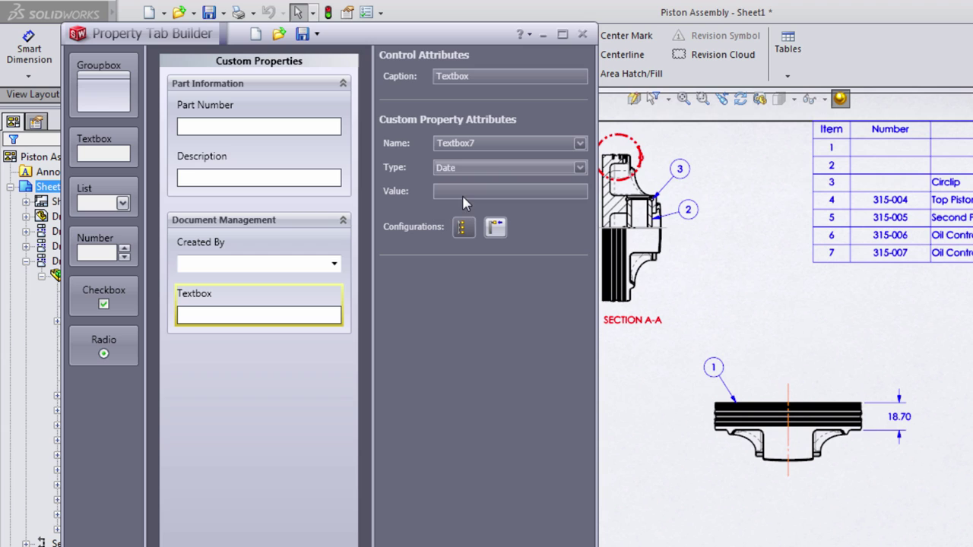
pyautogui.doubleClick(504, 146)
pyautogui.write('Created Date')
pyautogui.click(480, 76)
pyautogui.doubleClick(481, 76)
pyautogui.write('Created Date')
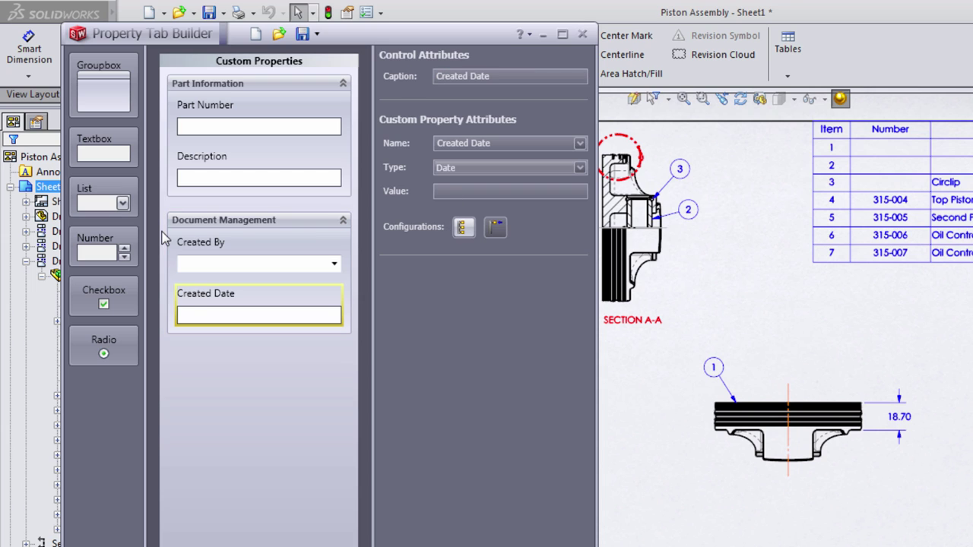
# Step: Add a group box captioned 'Manufacturing Information' below Document Management
pyautogui.moveTo(97, 86); pyautogui.dragTo(225, 394)
pyautogui.doubleClick(485, 79)
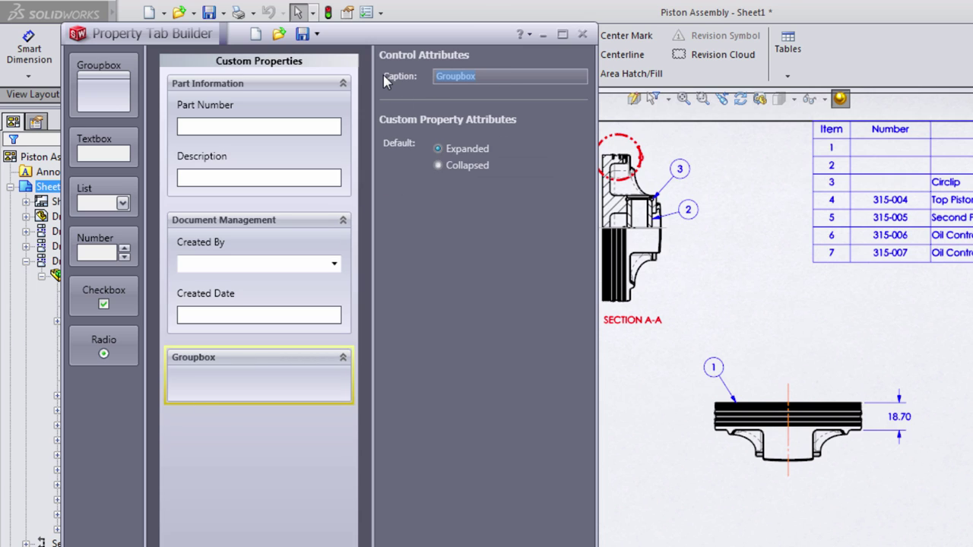
pyautogui.write('Manufacturing Information')
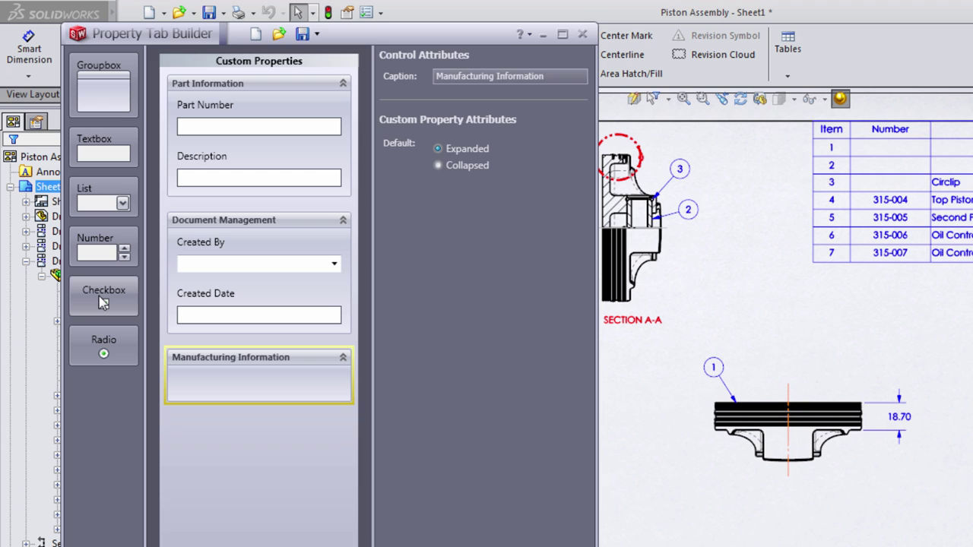
# Step: Add a 'Purchased' checkbox, unchecked by default, storing Yes when checked
pyautogui.moveTo(103, 302); pyautogui.dragTo(198, 381)
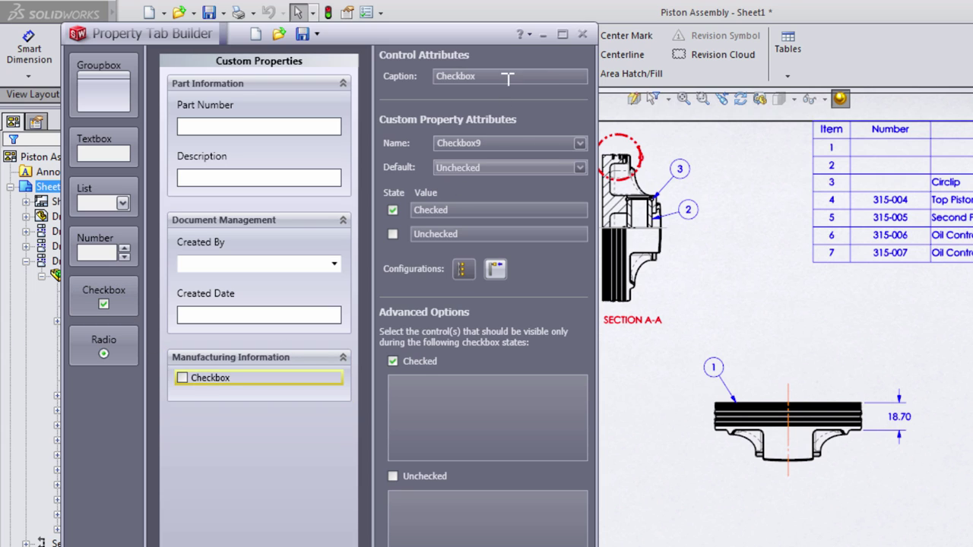
pyautogui.moveTo(508, 76); pyautogui.dragTo(384, 83)
pyautogui.write('Pu')
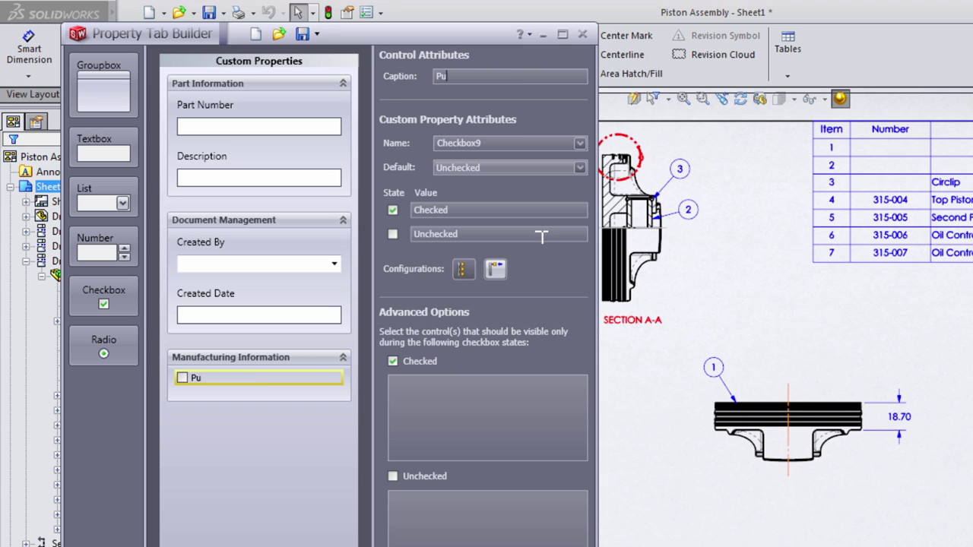
pyautogui.write('rchased')
pyautogui.click(512, 140)
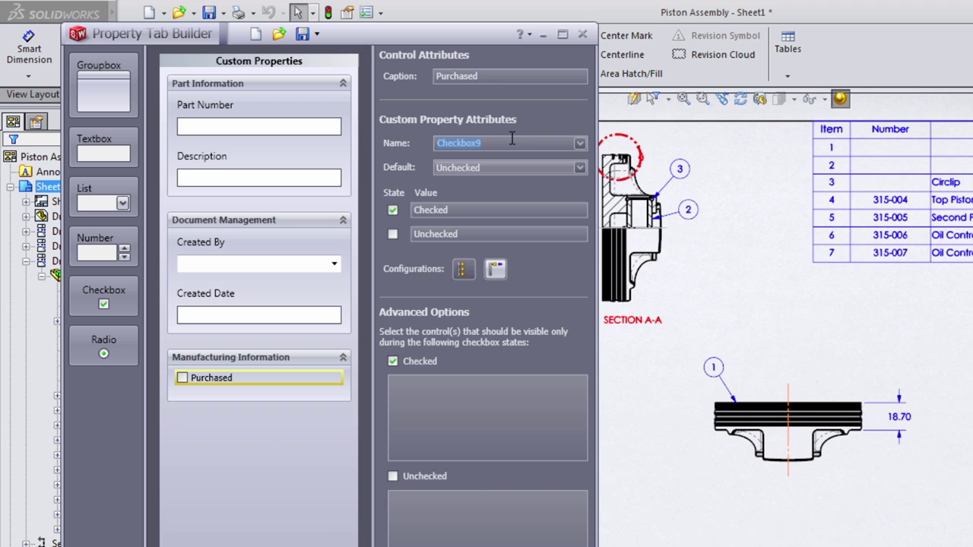
pyautogui.write('Purchased')
pyautogui.click(490, 167)
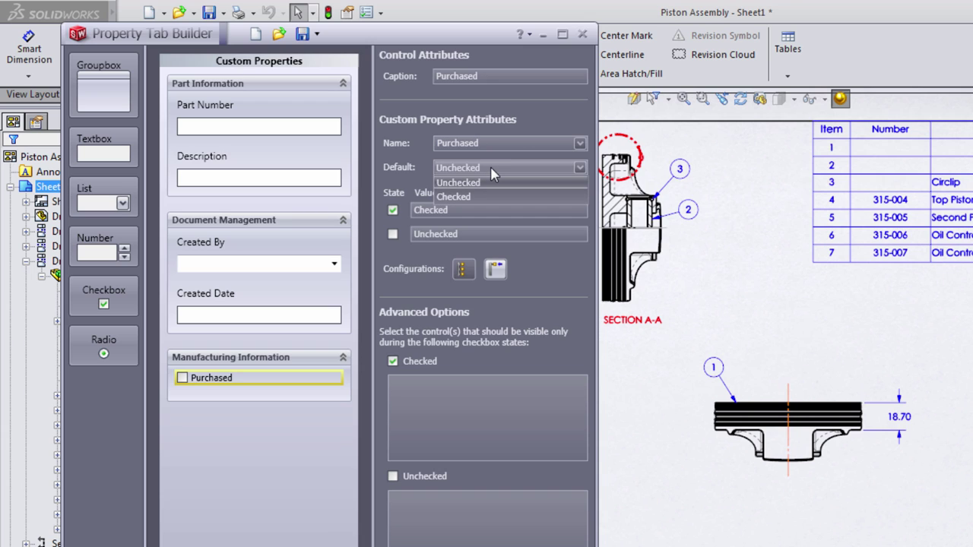
pyautogui.click(491, 170)
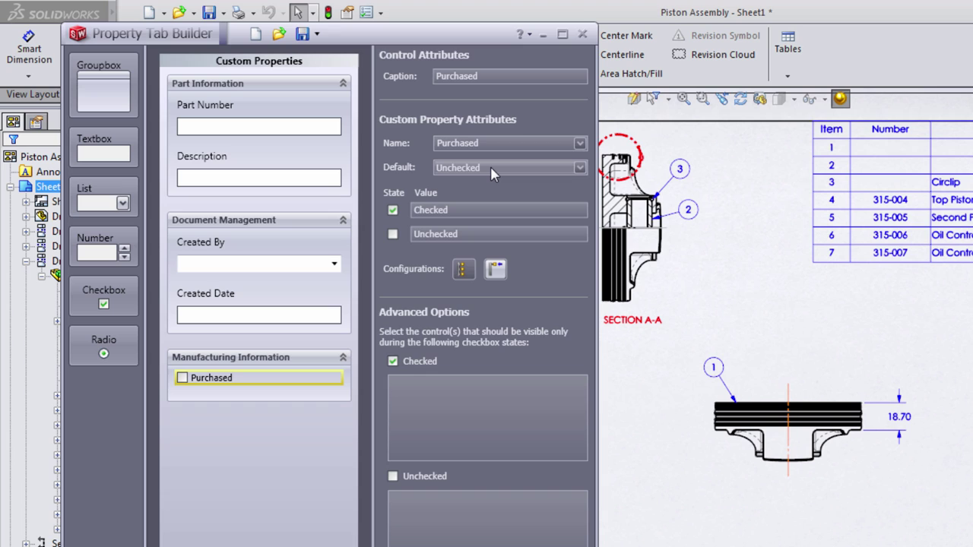
pyautogui.doubleClick(475, 210)
pyautogui.write('Yes')
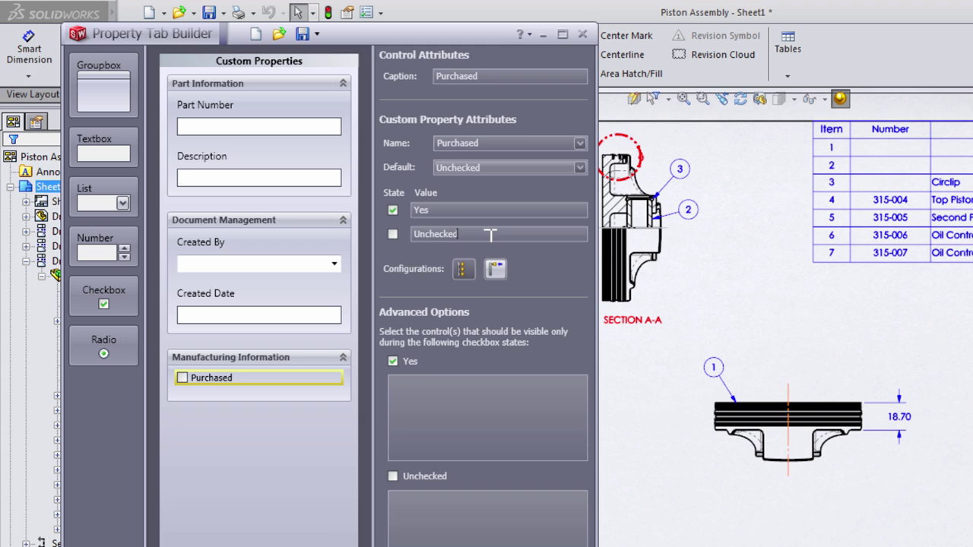
pyautogui.moveTo(490, 236); pyautogui.dragTo(397, 234)
# Step: Set the unchecked Purchased value to No and add a list field named Vendor
pyautogui.write('No')
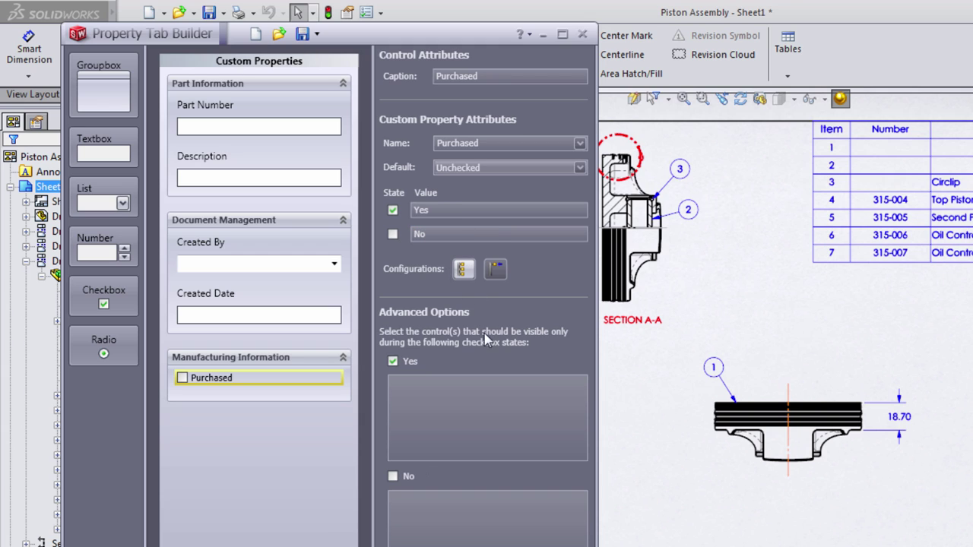
pyautogui.moveTo(105, 201); pyautogui.dragTo(241, 434)
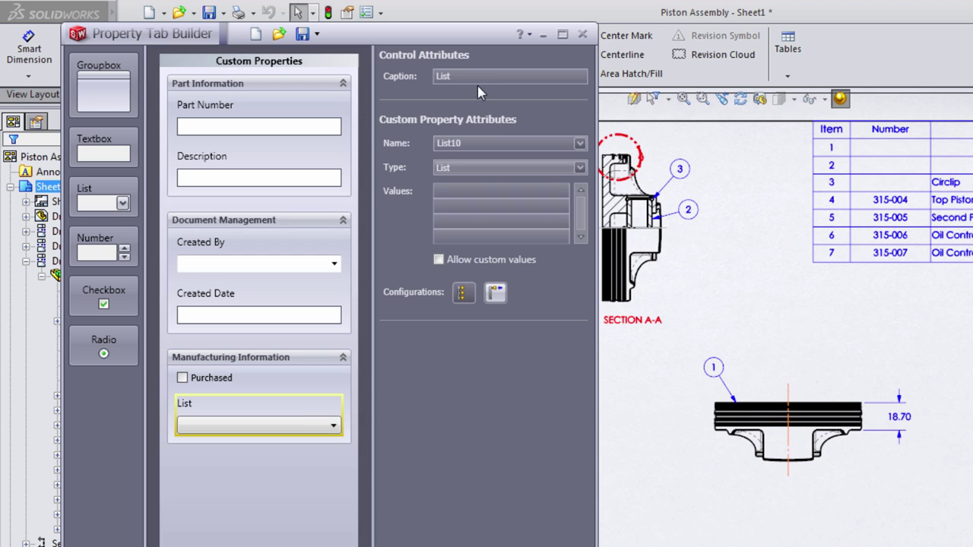
pyautogui.write('VendorsVcen')
pyautogui.press('BackSpace')
pyautogui.press('BackSpace')
pyautogui.press('BackSpace')
pyautogui.write('endor')
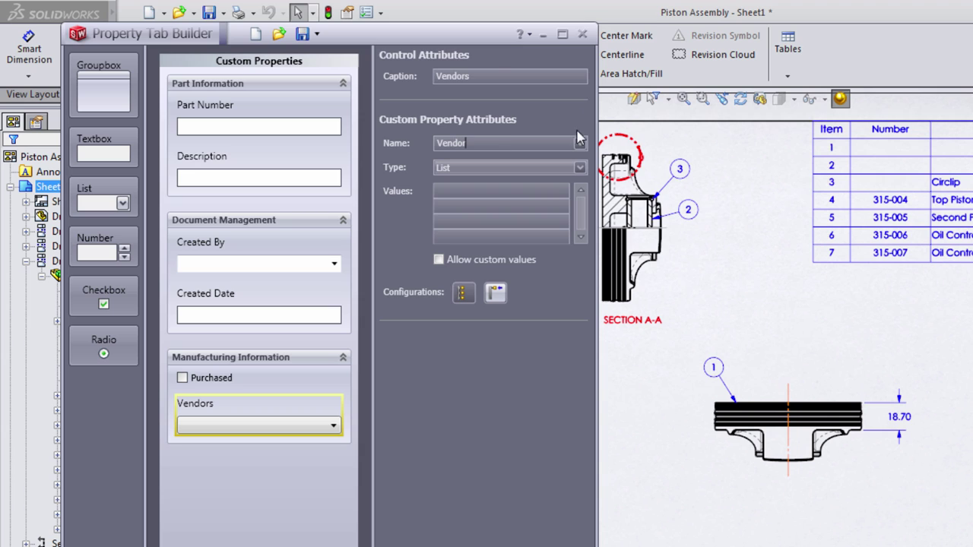
# Step: Feed the Vendor list from the text file Vendors.txt and allow custom values
pyautogui.click(482, 167)
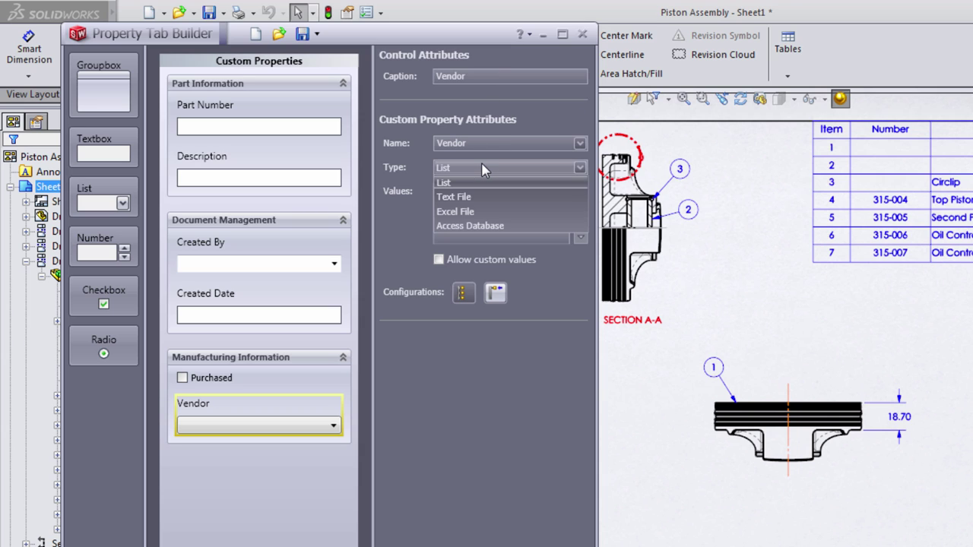
pyautogui.click(477, 197)
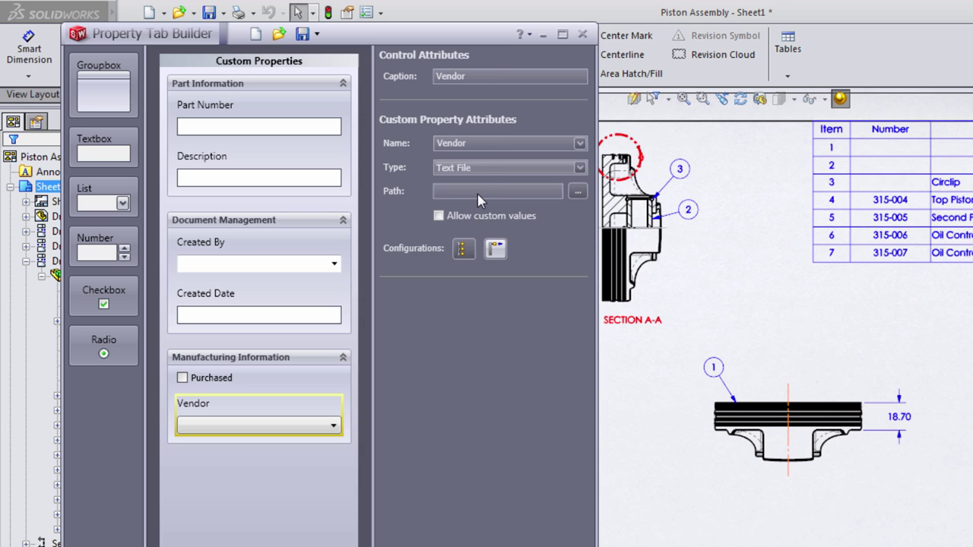
pyautogui.click(579, 193)
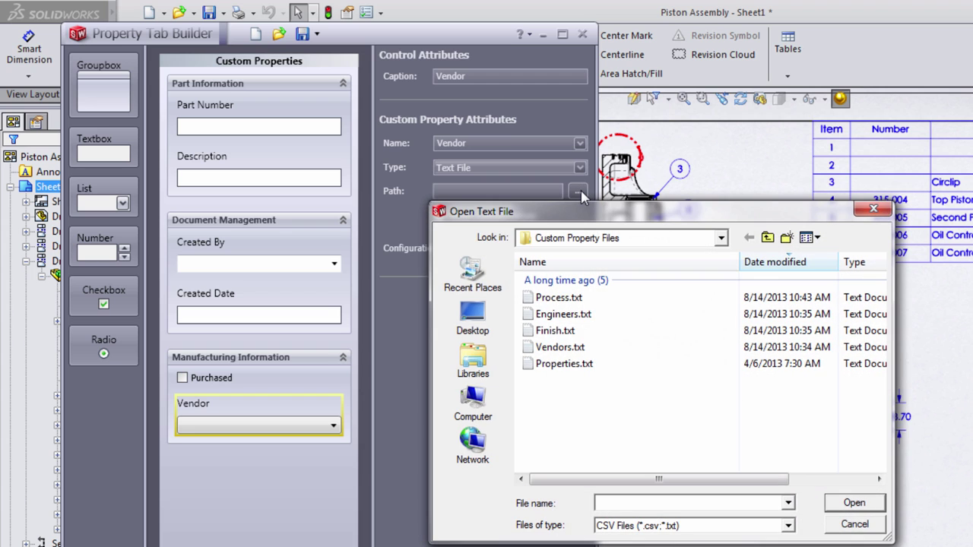
pyautogui.doubleClick(560, 347)
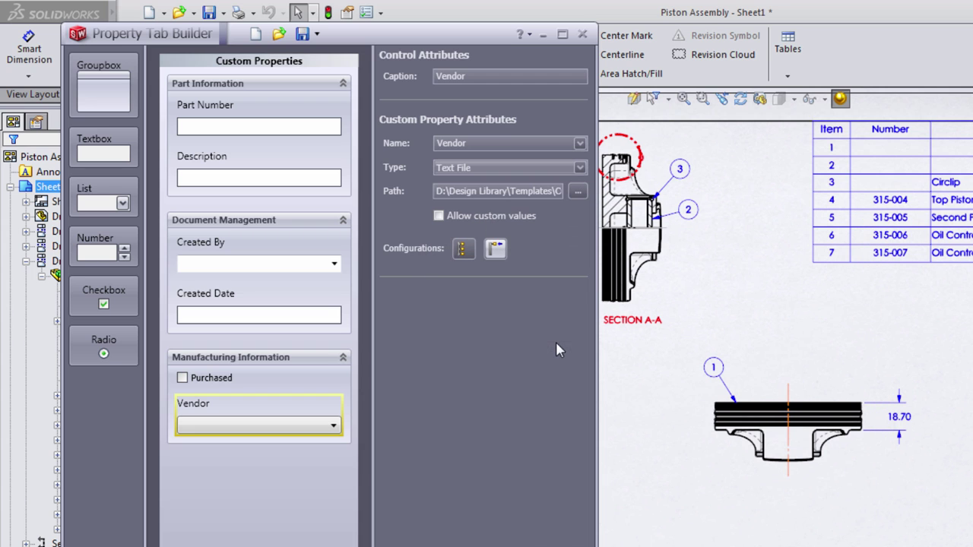
pyautogui.click(440, 216)
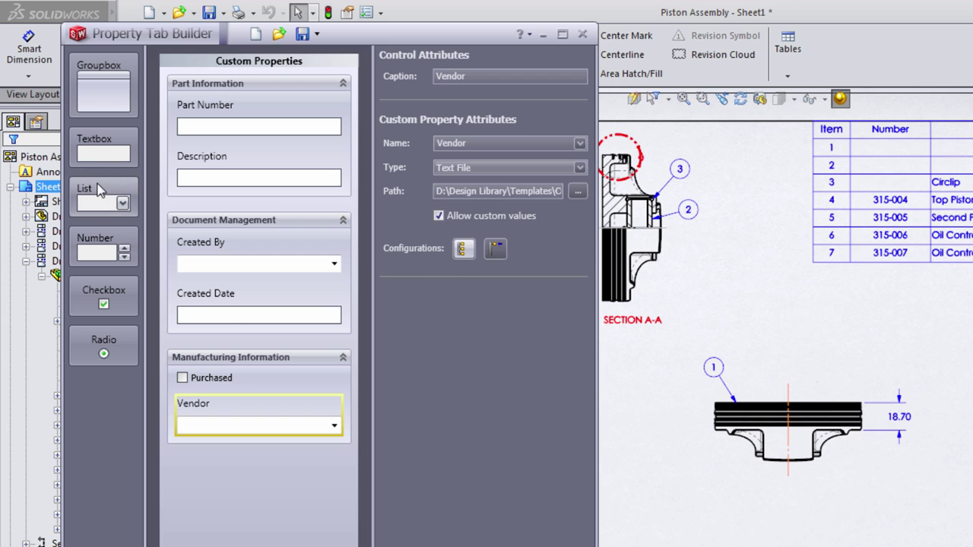
# Step: Add a textbox below Vendor captioned 'Vendor Part Number' with property name Vendor
pyautogui.moveTo(105, 156); pyautogui.dragTo(216, 473)
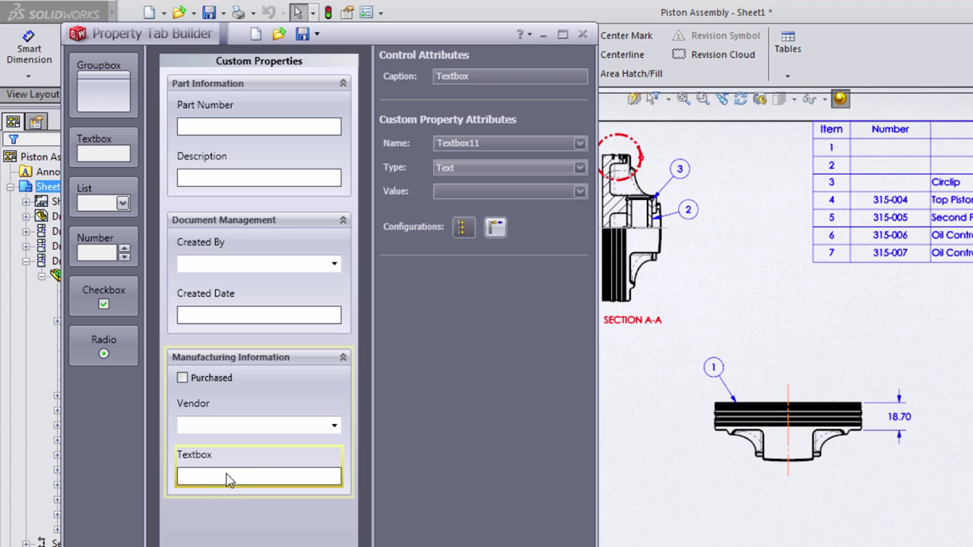
pyautogui.moveTo(471, 77); pyautogui.dragTo(386, 72)
pyautogui.write('Vendor part')
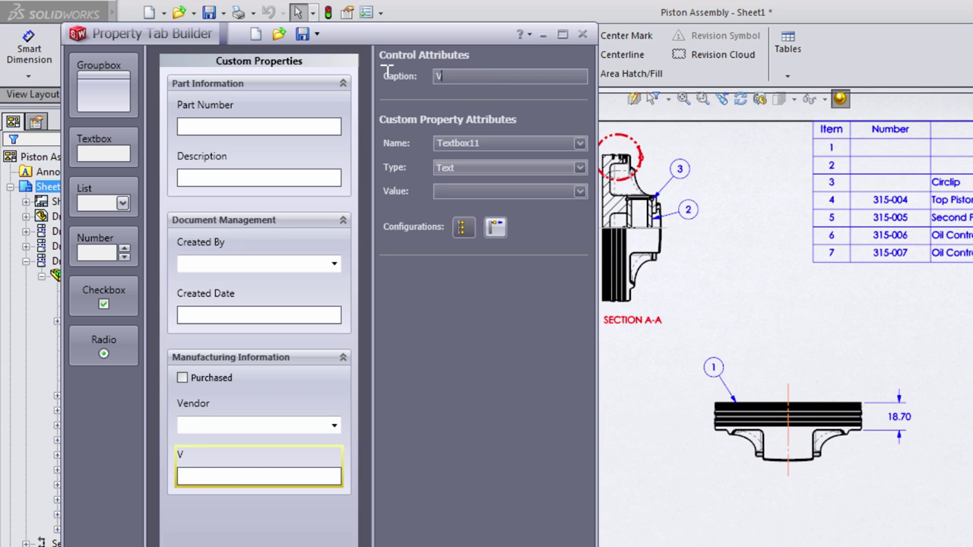
pyautogui.press('BackSpace')
pyautogui.press('BackSpace')
pyautogui.press('BackSpace')
pyautogui.press('BackSpace')
pyautogui.write('Part Number')
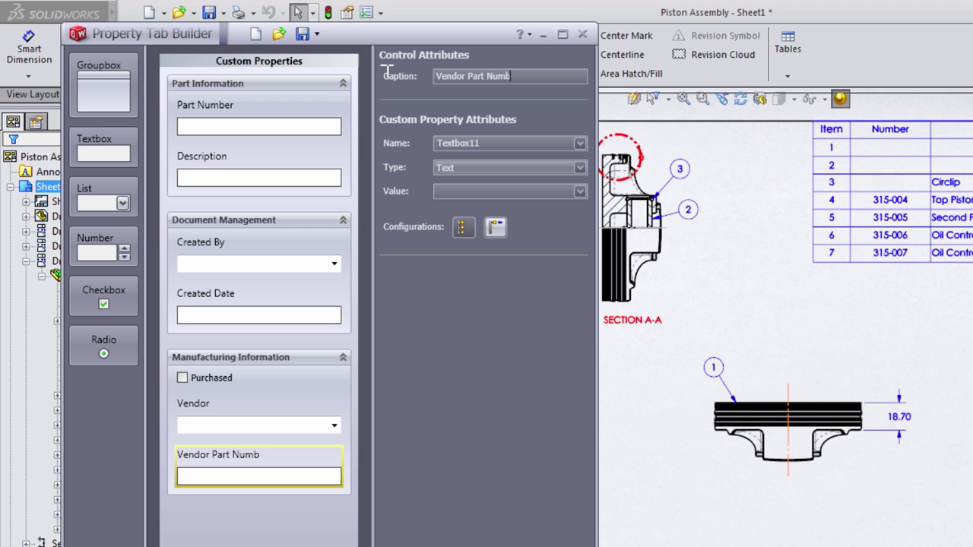
pyautogui.press('Tab')
pyautogui.write('Vendor')
pyautogui.click(244, 544)
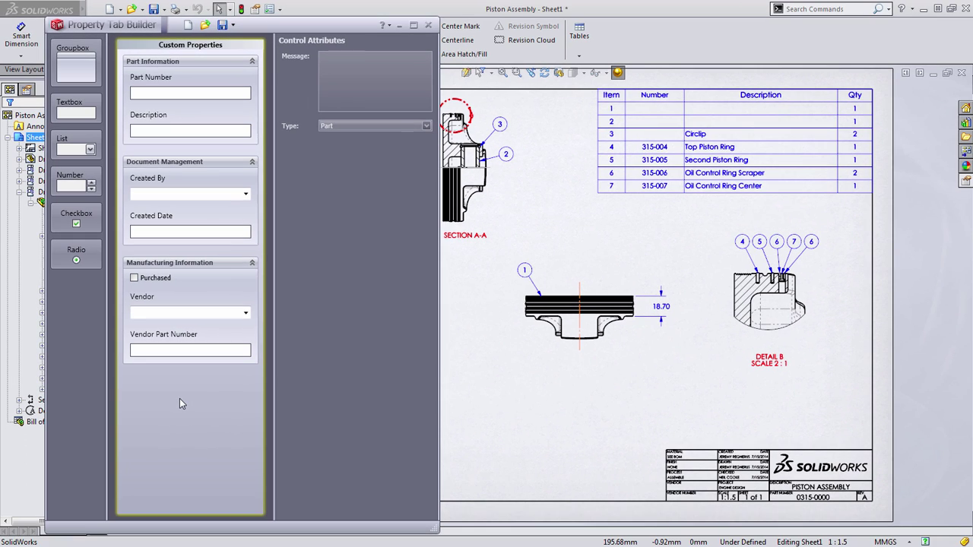
# Step: Save the tab as a .prtprp template replacing Part.prtprp, then close Property Tab Builder
pyautogui.click(222, 25)
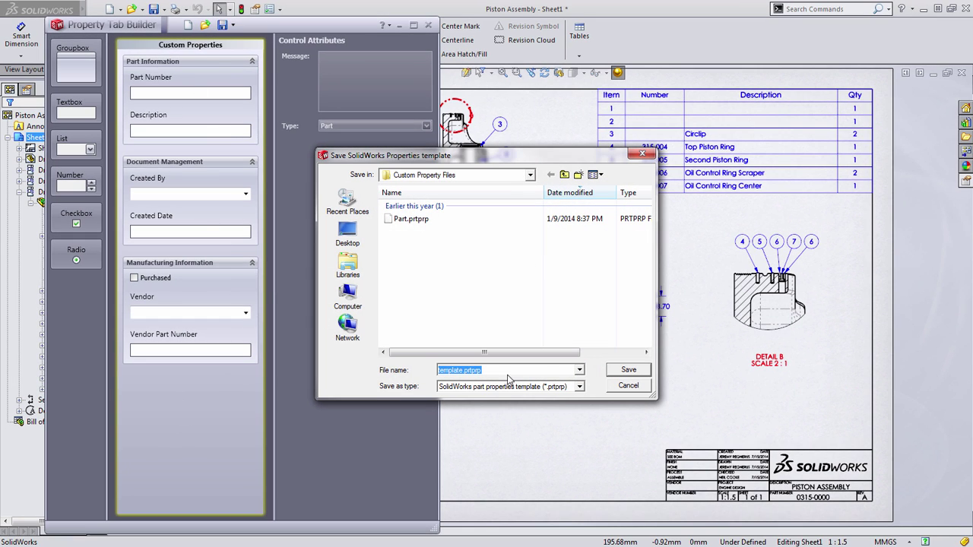
pyautogui.click(579, 387)
pyautogui.click(580, 388)
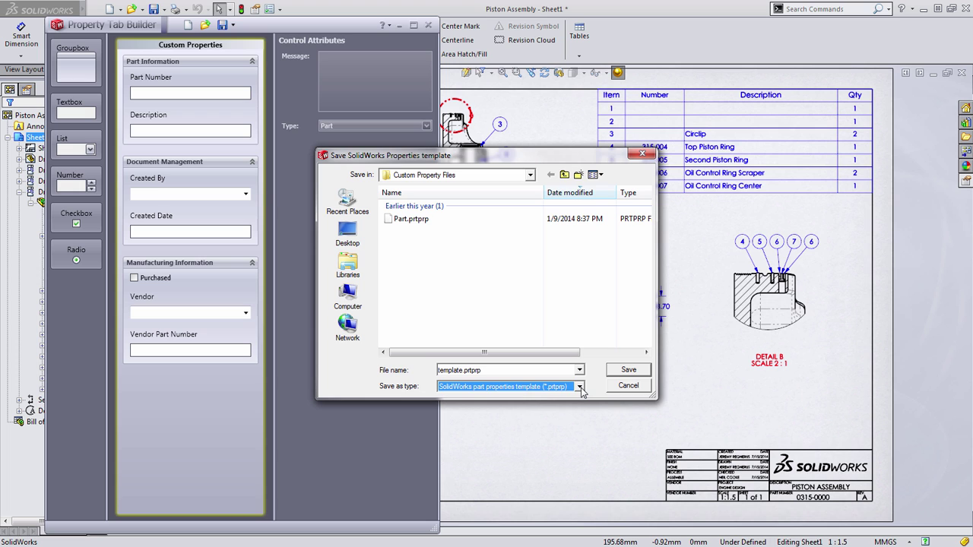
pyautogui.click(409, 222)
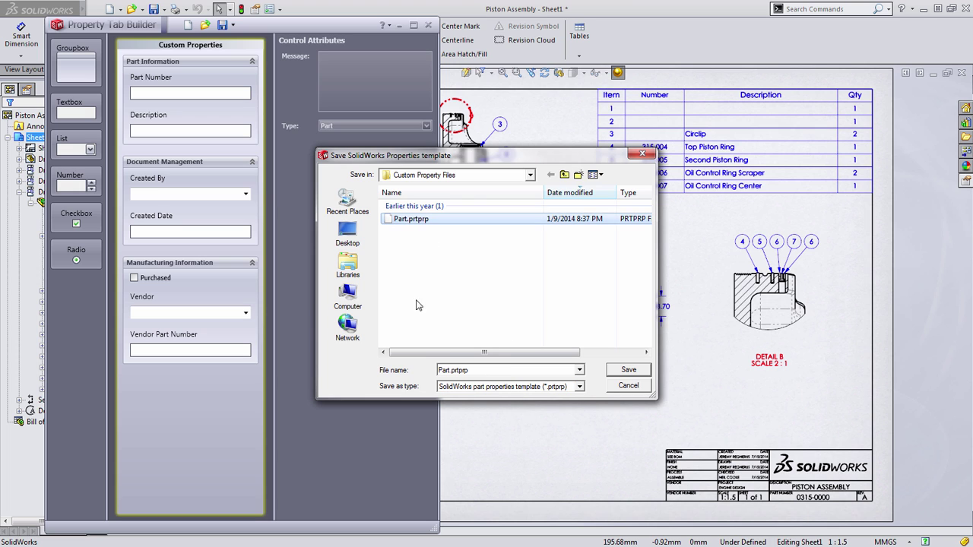
pyautogui.click(637, 373)
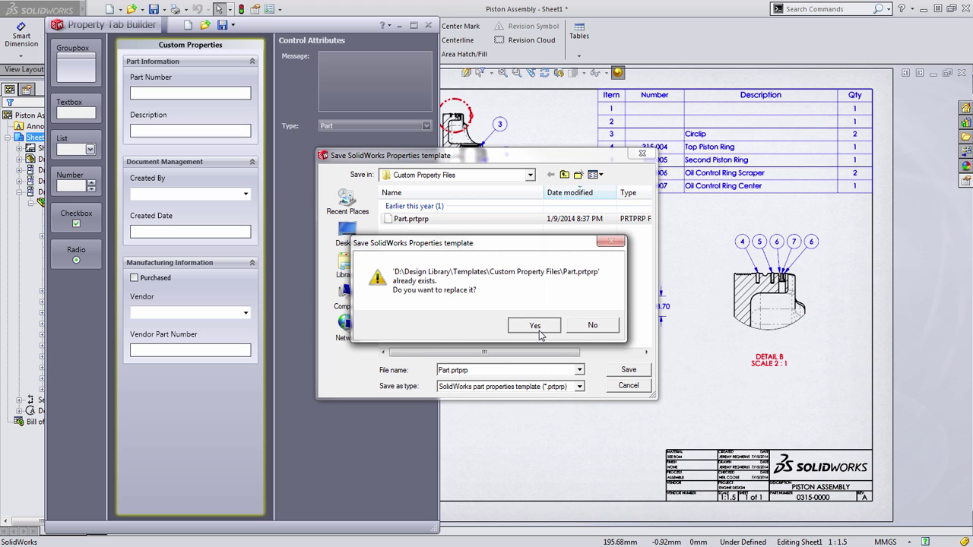
pyautogui.click(540, 328)
pyautogui.click(428, 25)
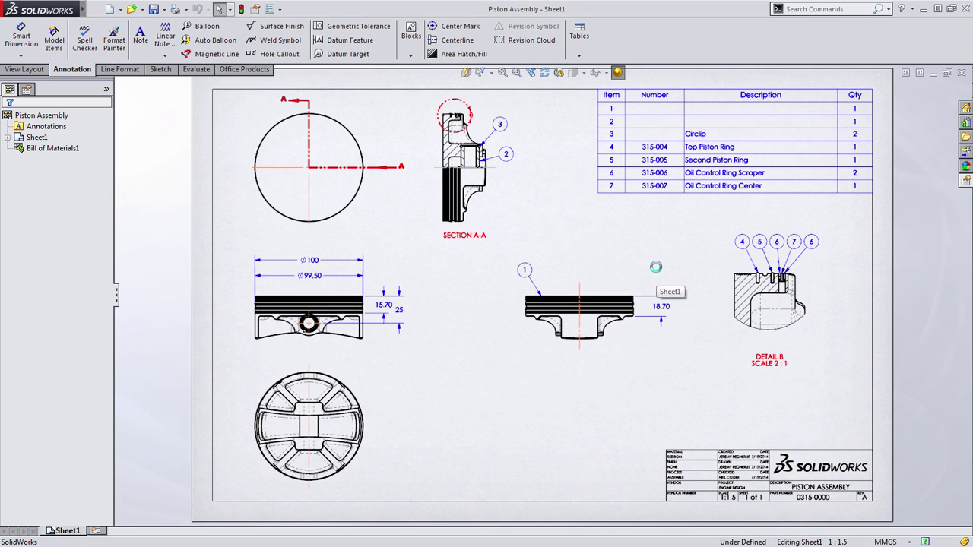
# Step: Open circlip.sldprt from its BOM row and show its Custom Properties pane
pyautogui.rightClick(701, 141)
pyautogui.click(703, 174)
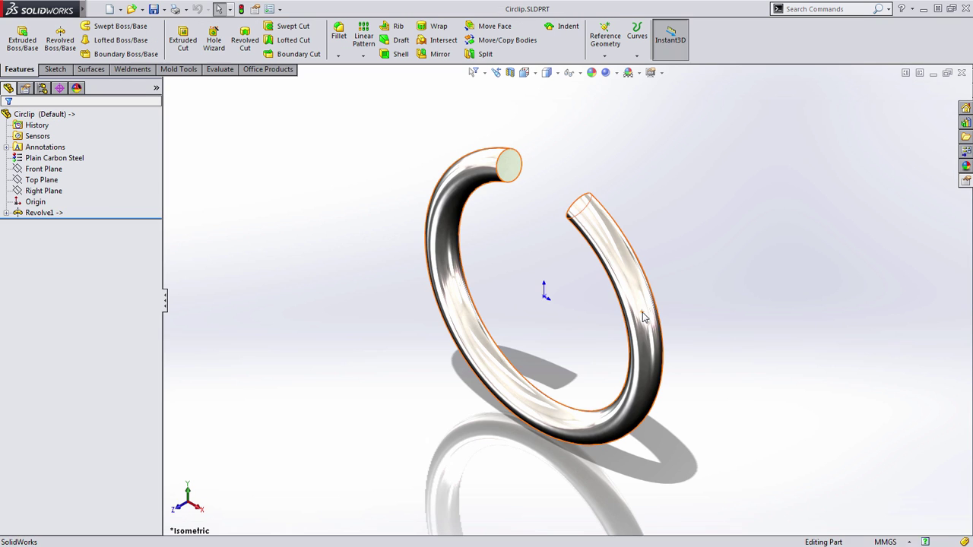
pyautogui.click(965, 183)
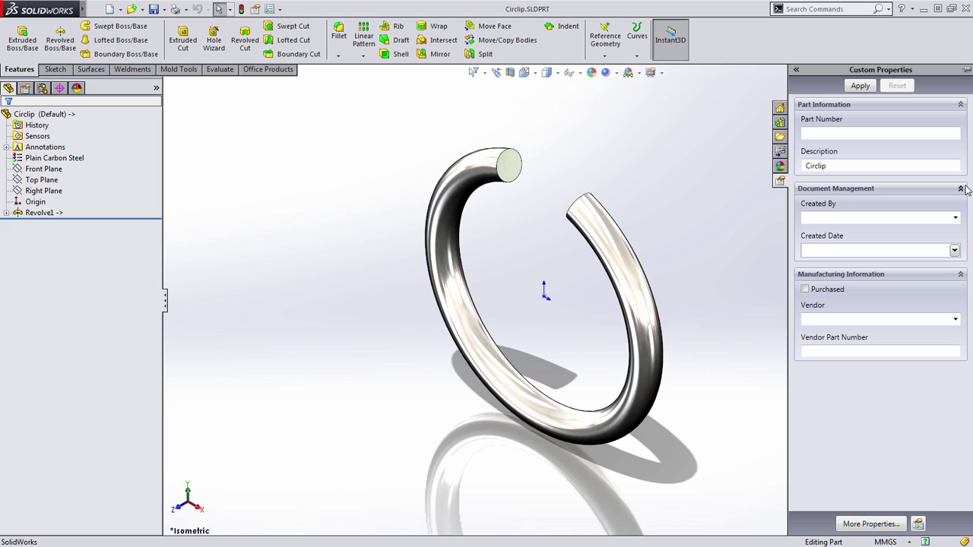
pyautogui.click(966, 70)
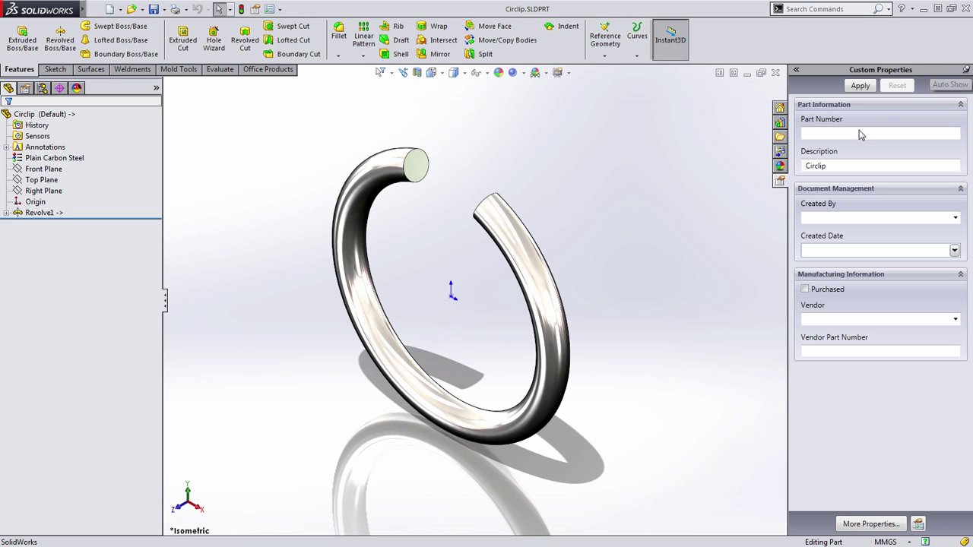
# Step: Enter Circlip part number 315-003, creator, date 7/15/2014, vendor SMC and vendor part 56789-2
pyautogui.click(840, 134)
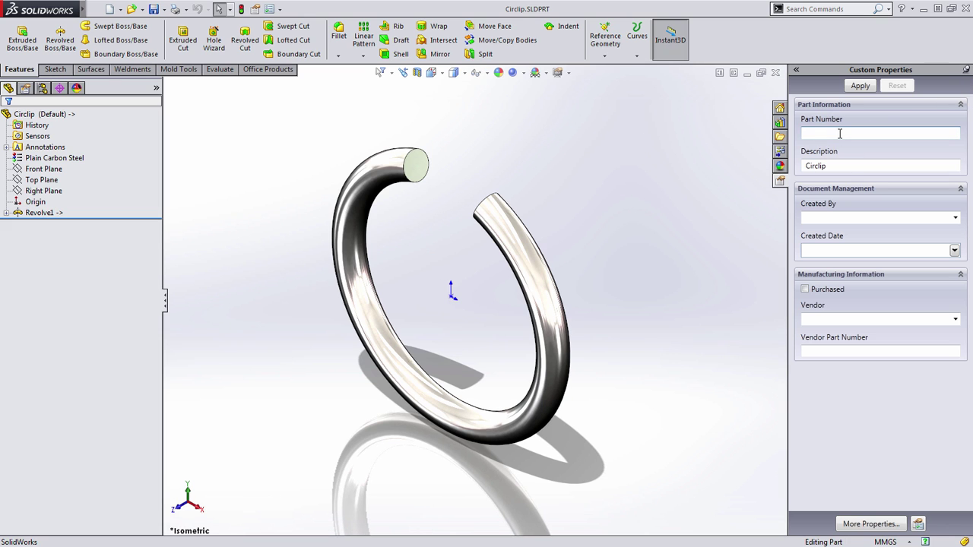
pyautogui.write('315-003')
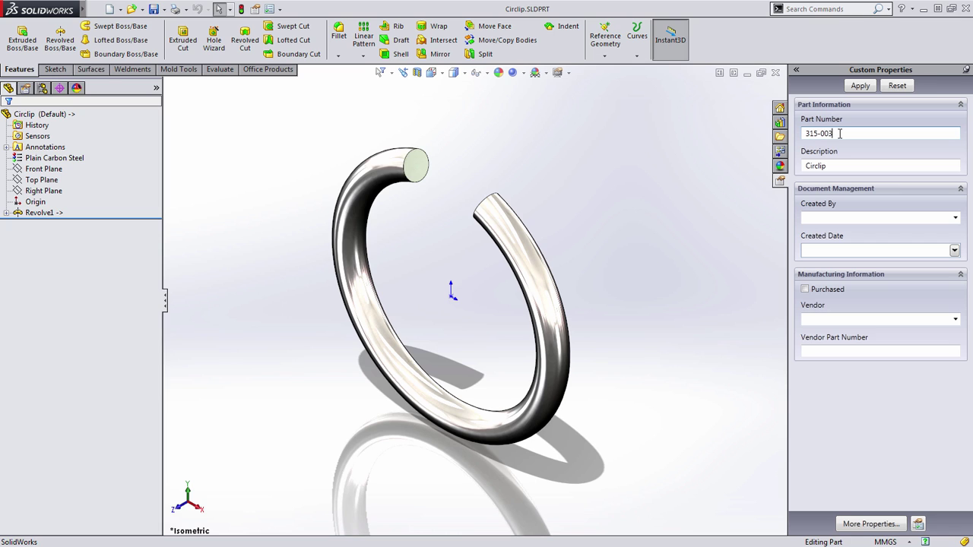
pyautogui.click(955, 218)
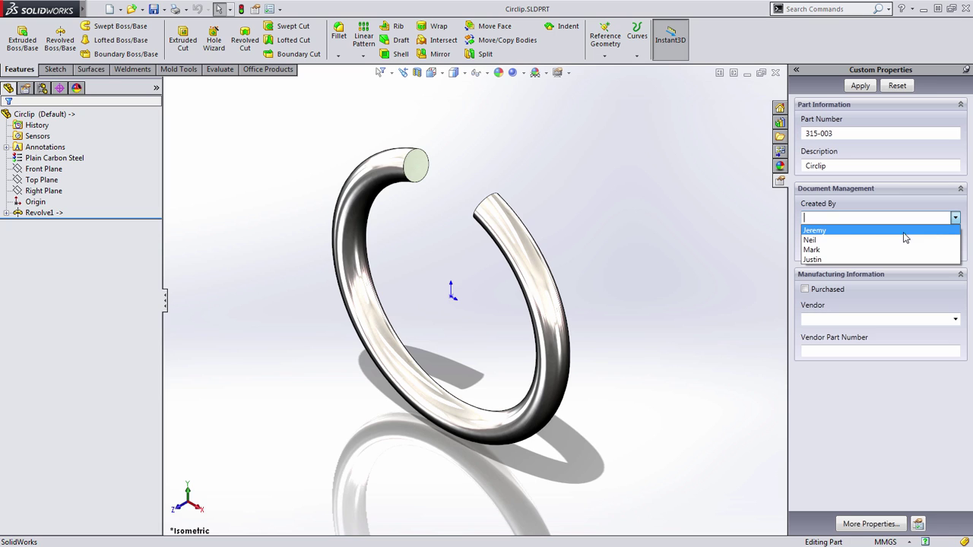
pyautogui.click(856, 231)
pyautogui.click(955, 251)
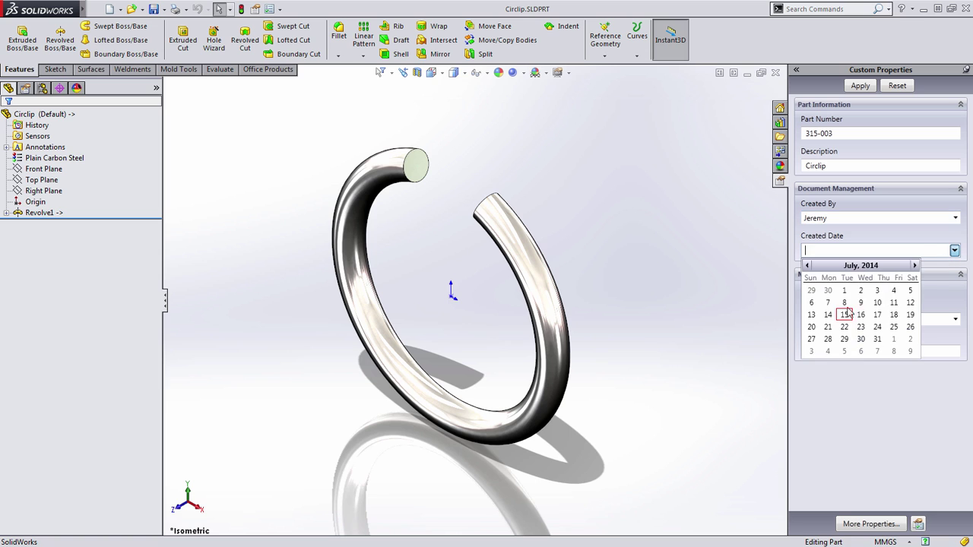
pyautogui.click(849, 313)
pyautogui.click(955, 319)
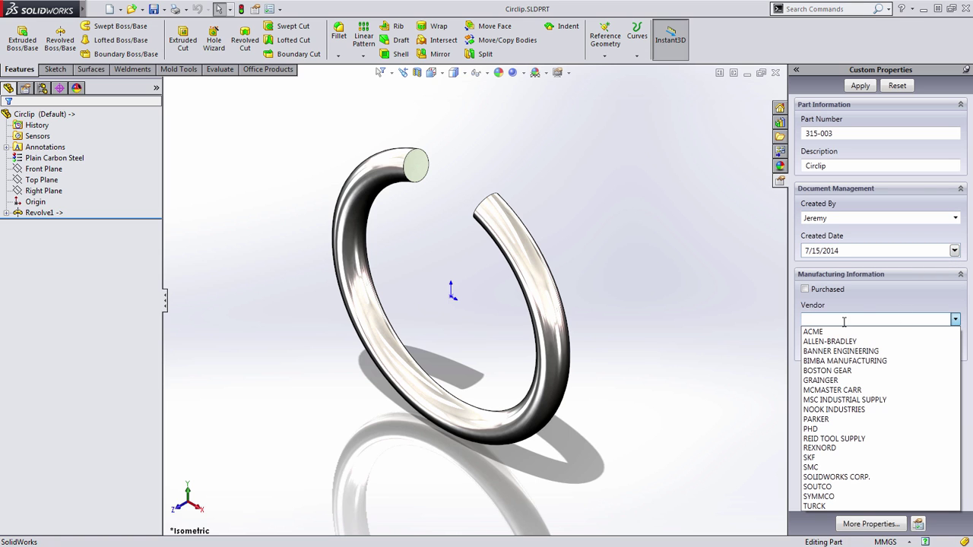
pyautogui.click(825, 467)
pyautogui.click(923, 352)
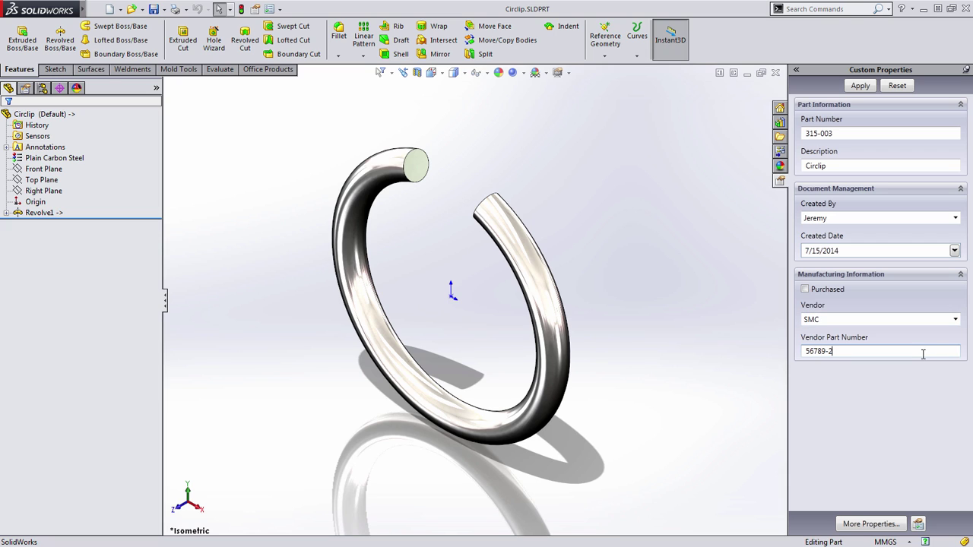
# Step: Apply the Circlip's custom properties, then close the part saving changes
pyautogui.click(867, 87)
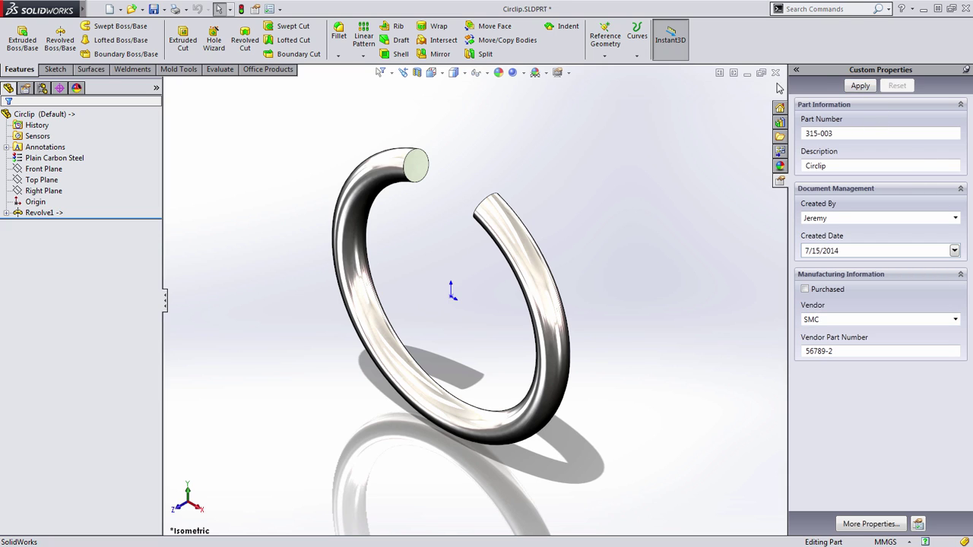
pyautogui.click(776, 72)
pyautogui.click(466, 283)
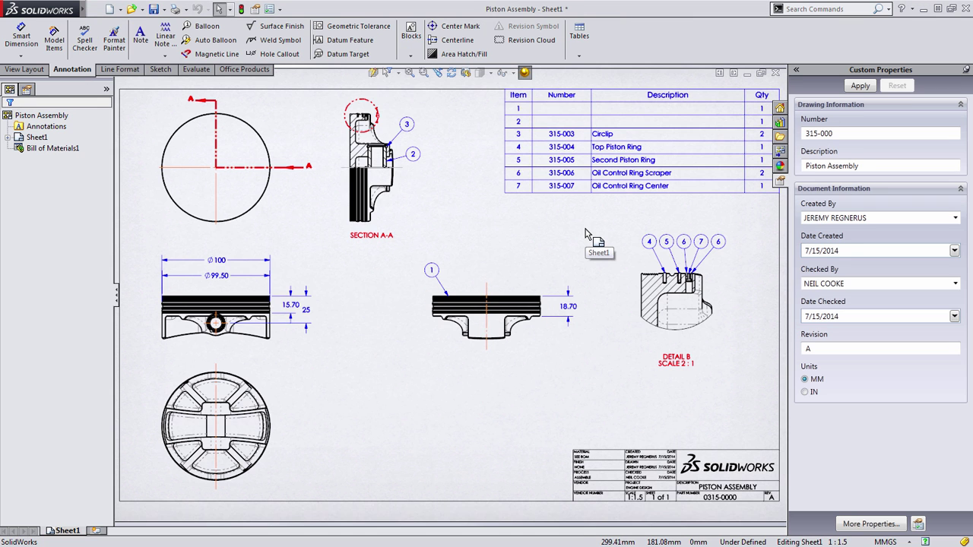
# Step: Select the right drawing view and open Piston Assembly.SLDASM with Ctrl+Tab
pyautogui.click(597, 137)
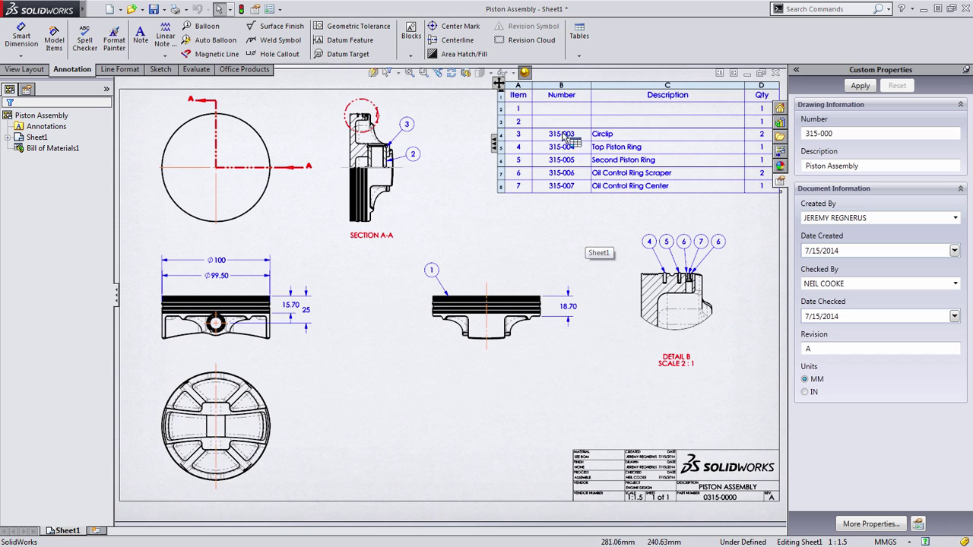
pyautogui.click(515, 264)
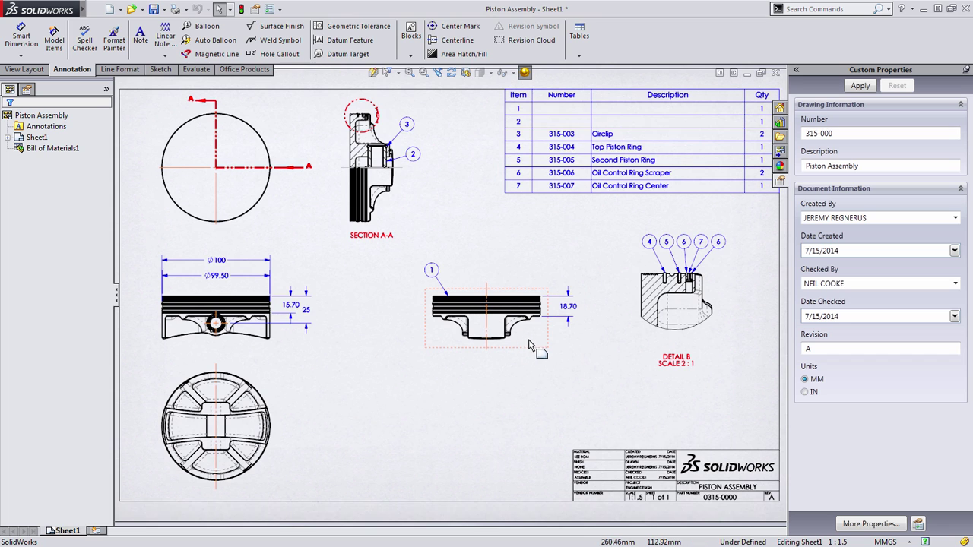
pyautogui.click(535, 346)
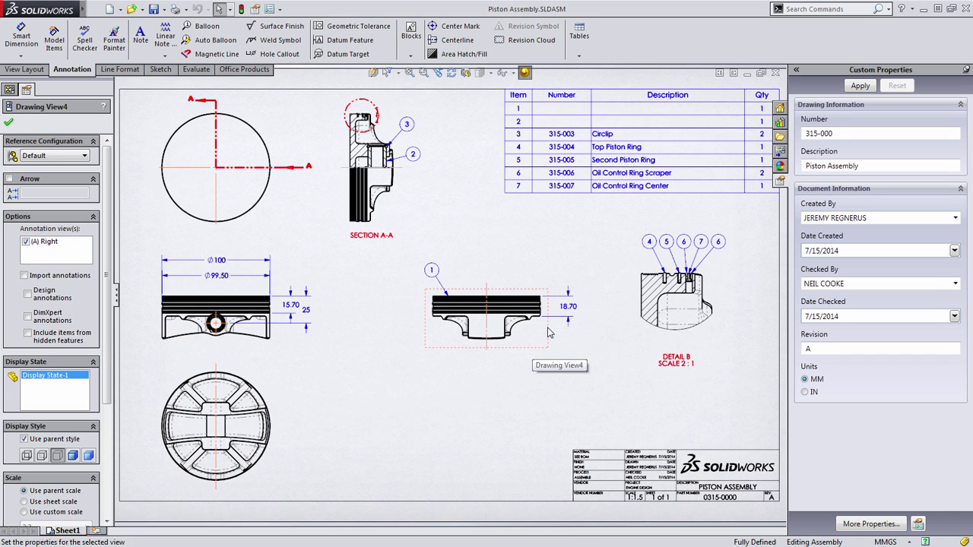
pyautogui.hotkey('ctrl', 'Tab')
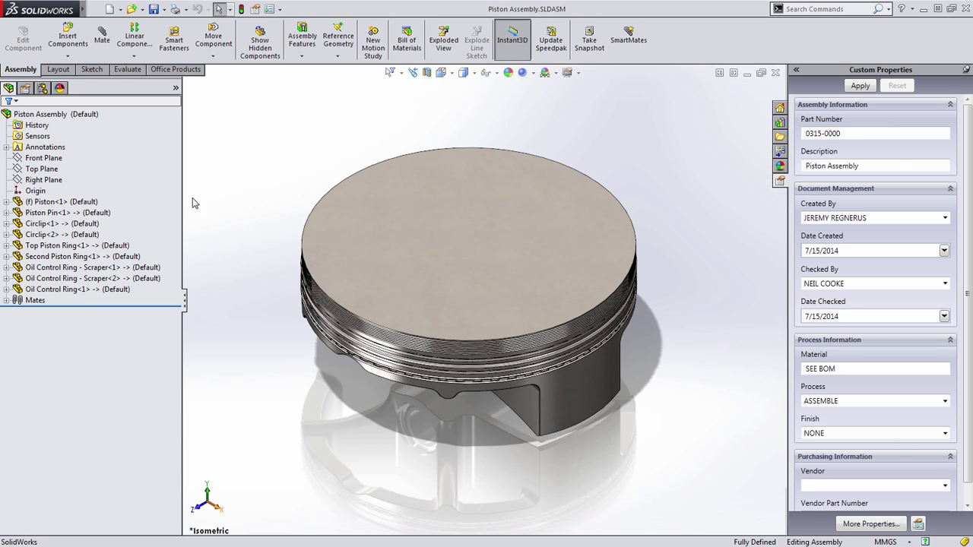
# Step: Give Piston<1> part number 315-001, a description, creator and date 7/14/2014
pyautogui.click(49, 203)
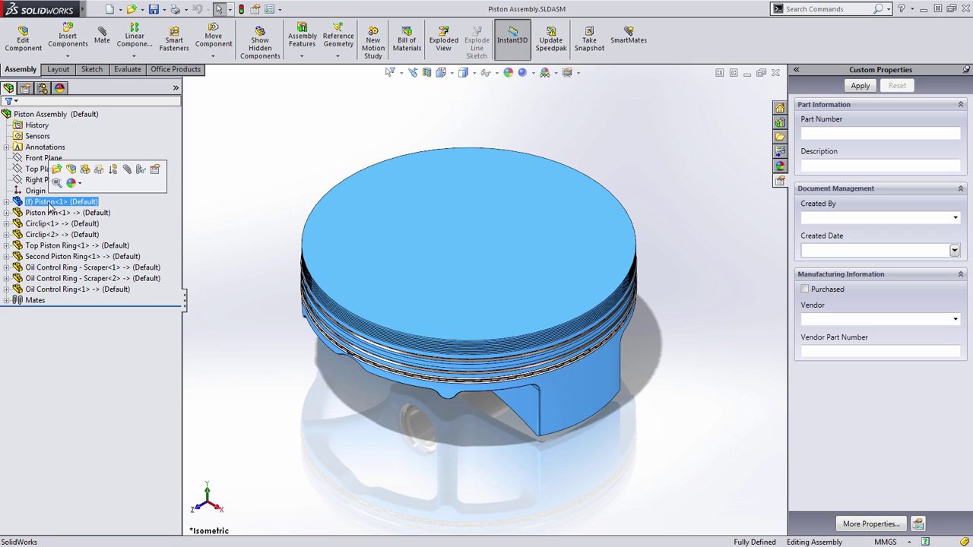
pyautogui.click(811, 134)
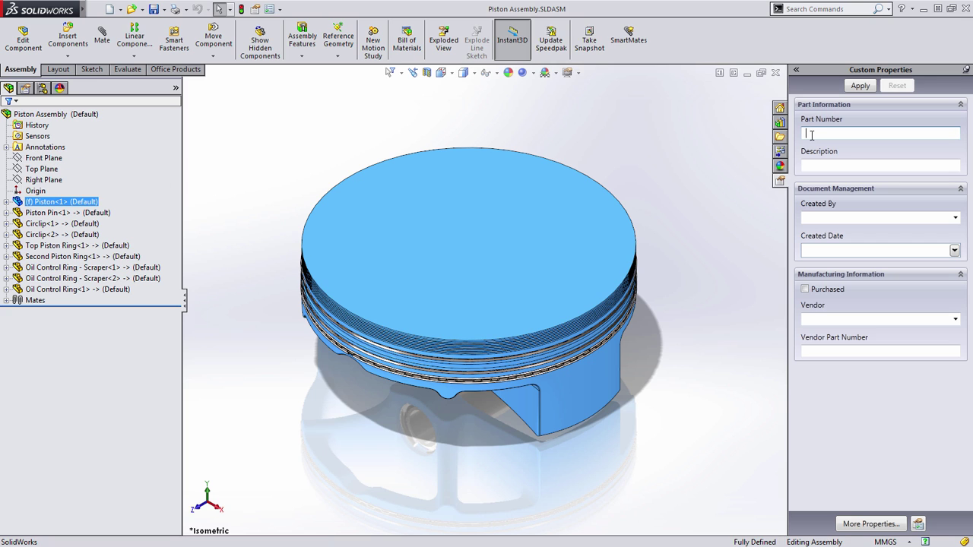
pyautogui.write('315-001')
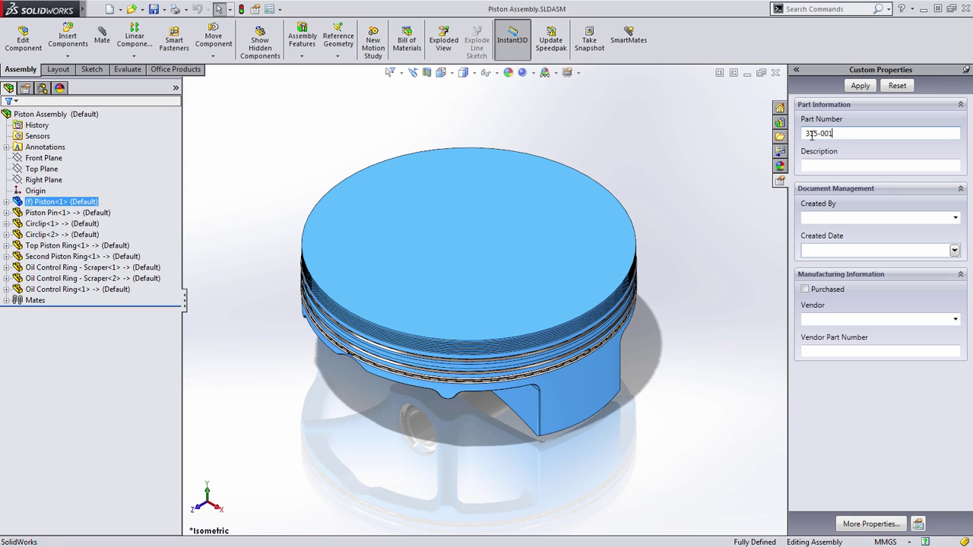
pyautogui.click(827, 167)
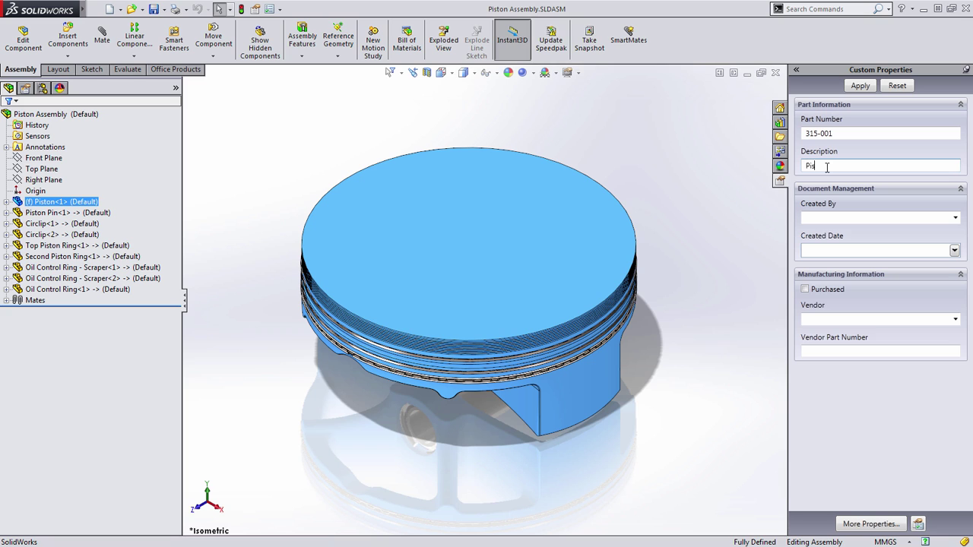
pyautogui.click(956, 218)
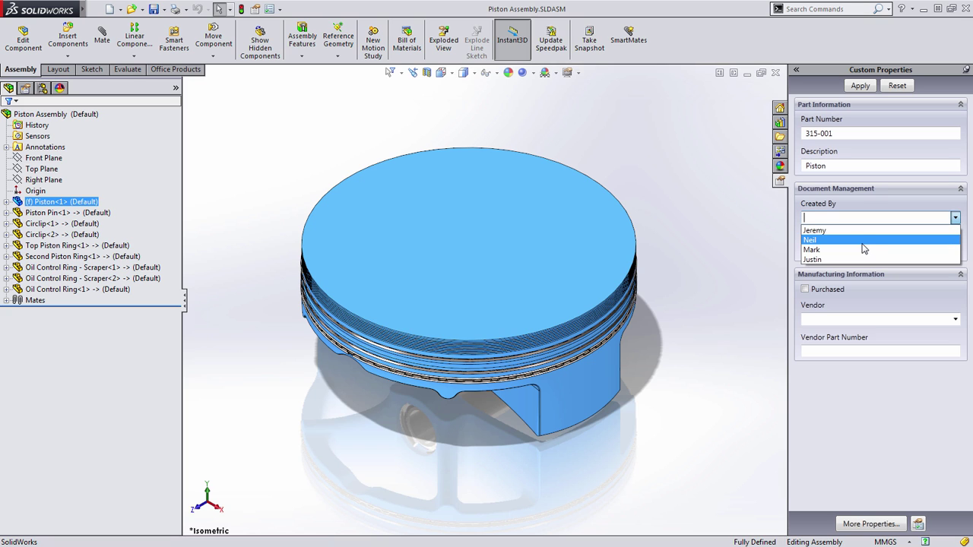
pyautogui.click(862, 238)
pyautogui.click(955, 251)
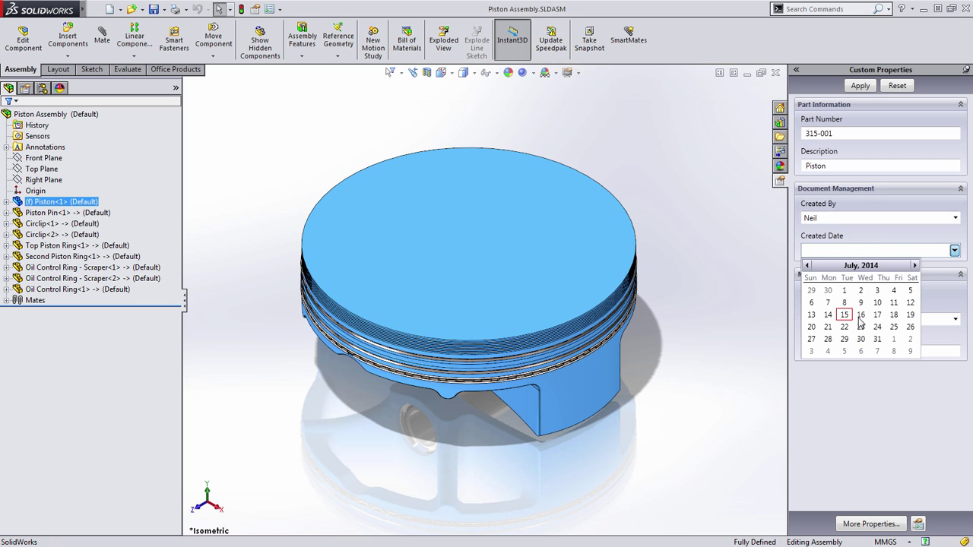
pyautogui.click(830, 314)
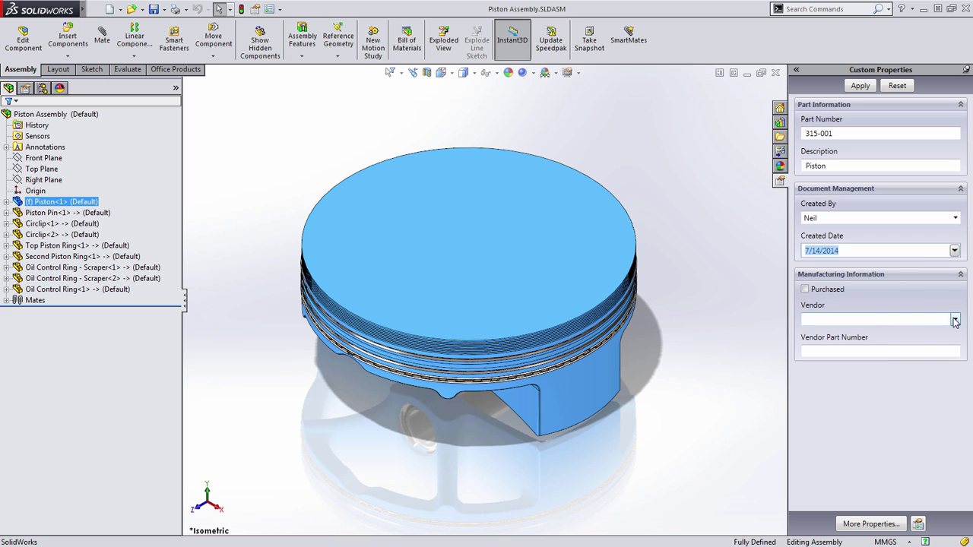
pyautogui.click(860, 85)
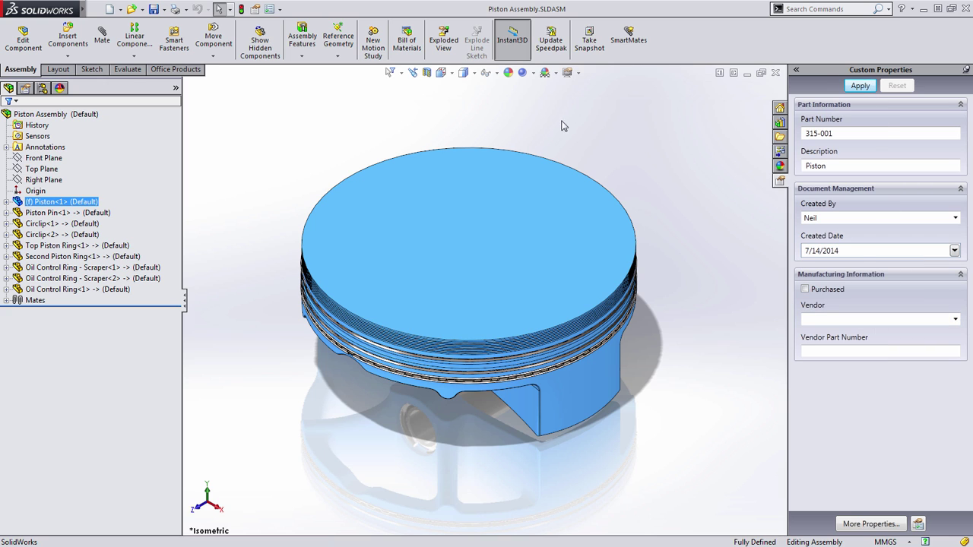
# Step: Give Piston Pin<1> part number 315-002, a description, creator and date 7/14/2014
pyautogui.keyDown('ctrl'); pyautogui.click(54, 214); pyautogui.keyUp('ctrl')
pyautogui.click(55, 215)
pyautogui.click(840, 133)
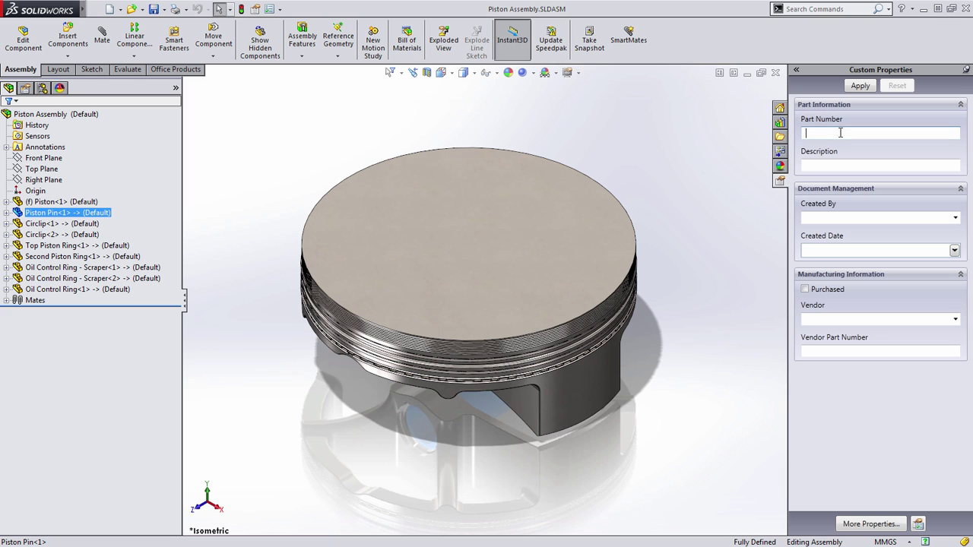
pyautogui.write('315-002')
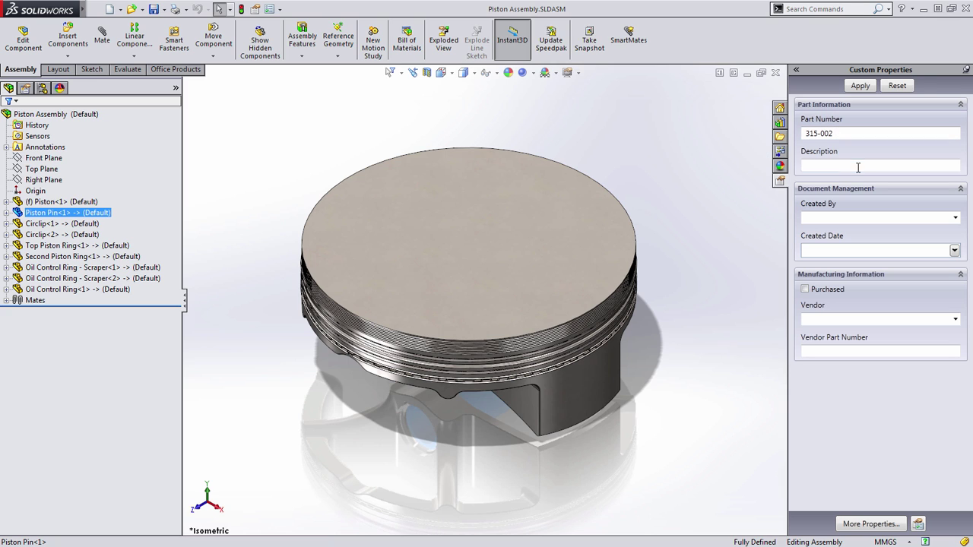
pyautogui.click(857, 166)
pyautogui.write('Piston Pin')
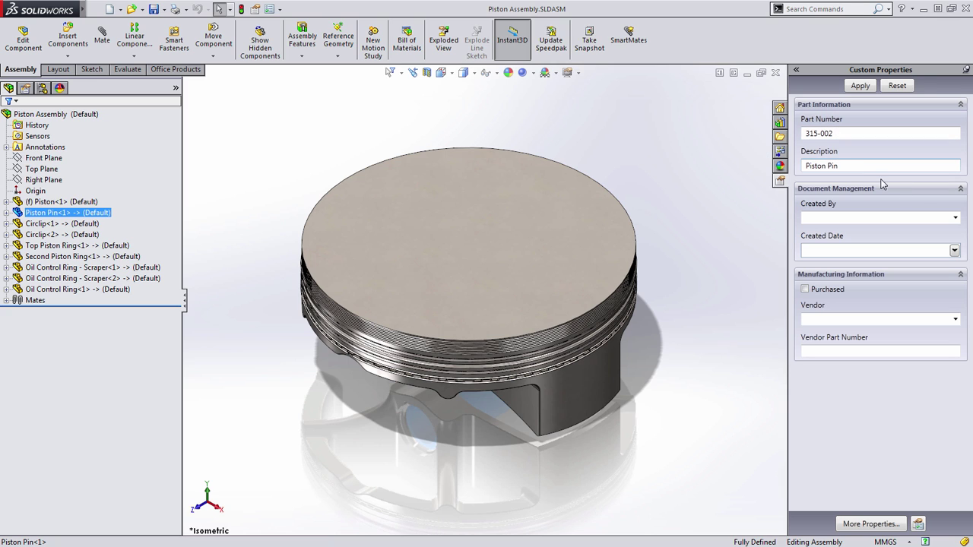
pyautogui.click(955, 218)
pyautogui.click(817, 260)
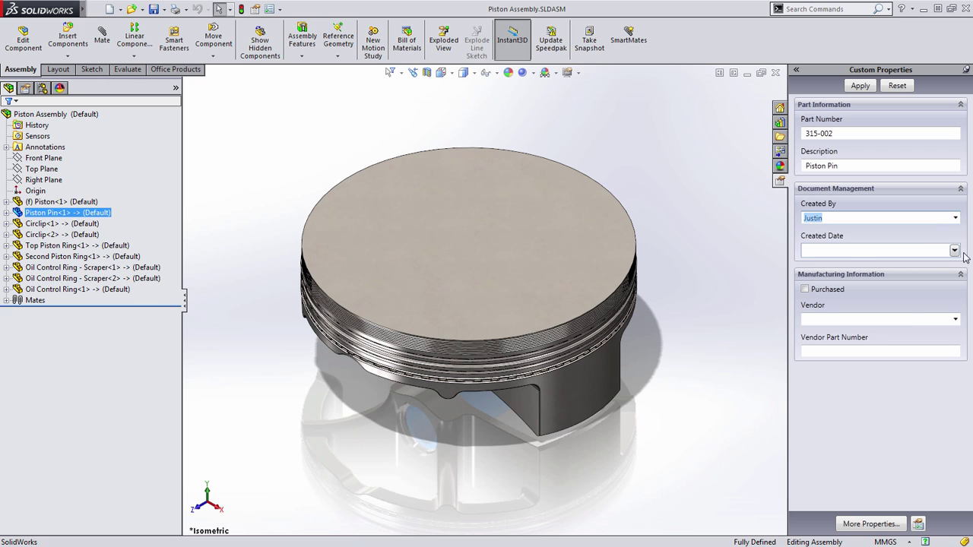
pyautogui.click(955, 250)
pyautogui.click(828, 316)
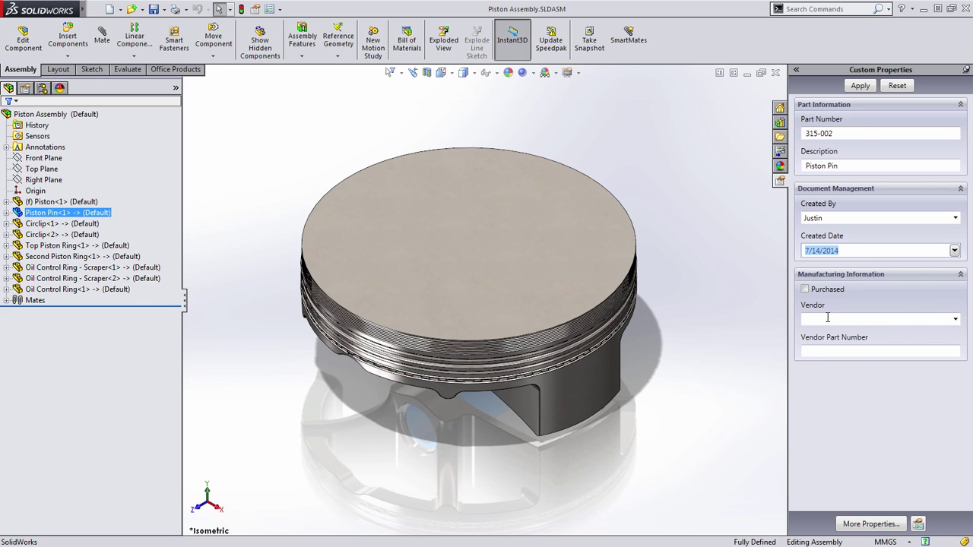
pyautogui.click(860, 85)
pyautogui.click(711, 123)
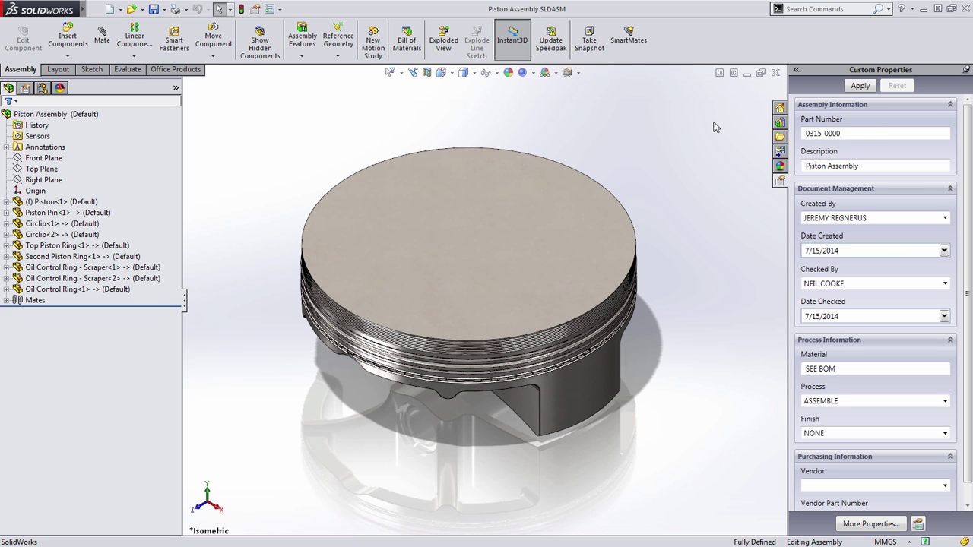
# Step: Close the assembly with Save All, then exit the Drawing View4 PropertyManager
pyautogui.click(774, 74)
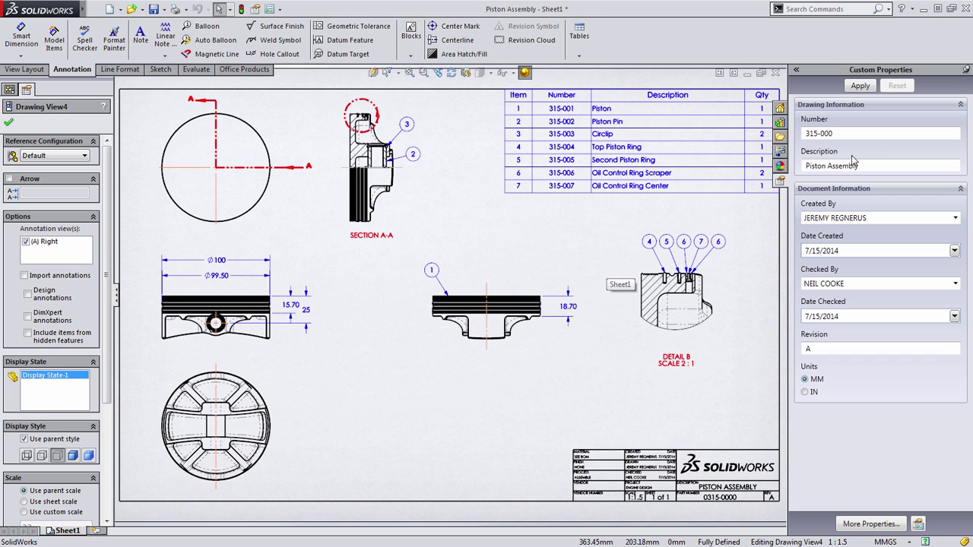
pyautogui.click(623, 239)
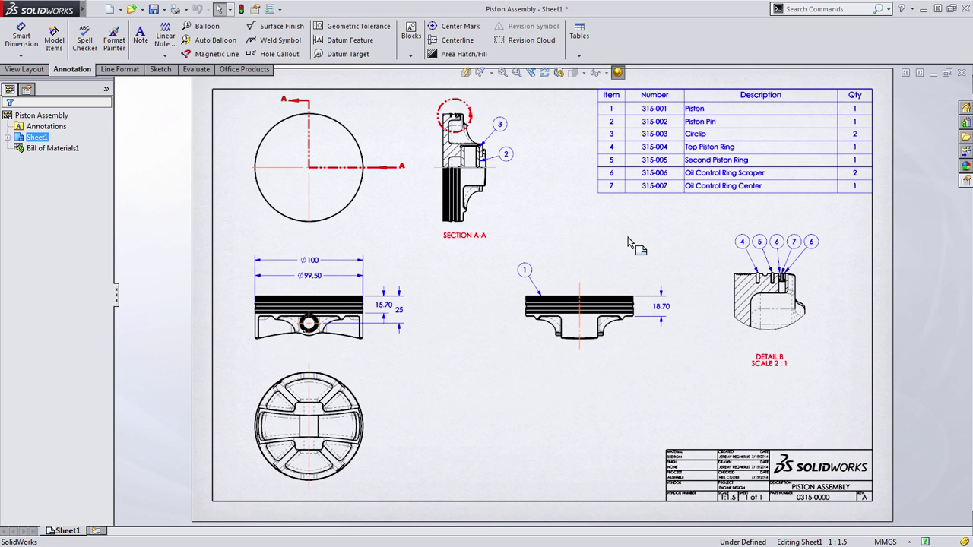